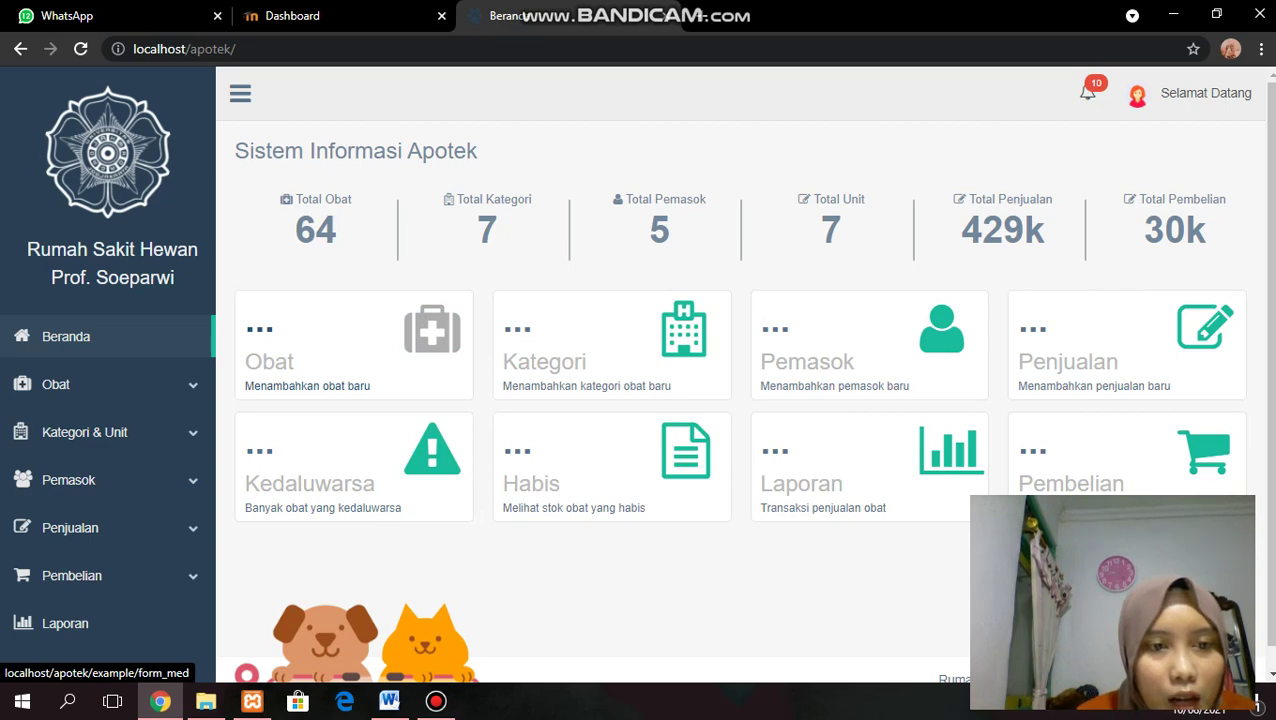
Open the form for adding a new medicine and move through its name and storage fields to Banyak Stok
{"action": "left_click", "coordinate": [354, 345]}
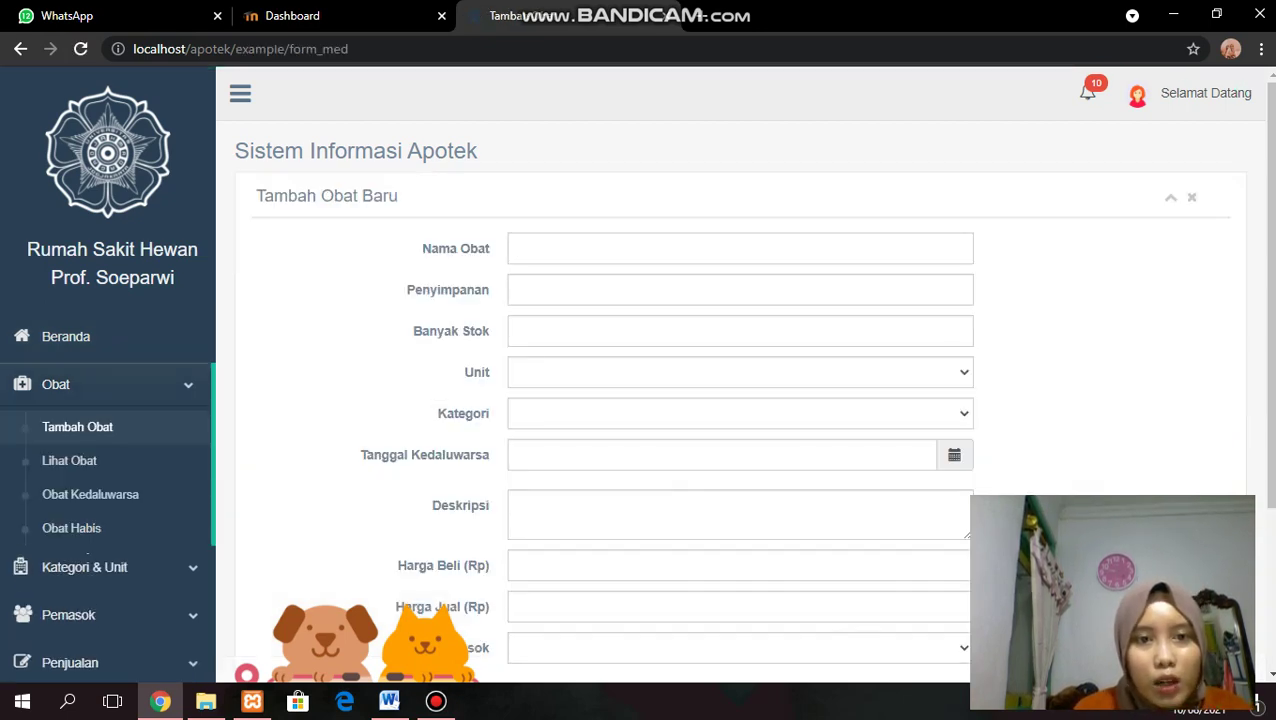
{"action": "key", "text": "Tab"}
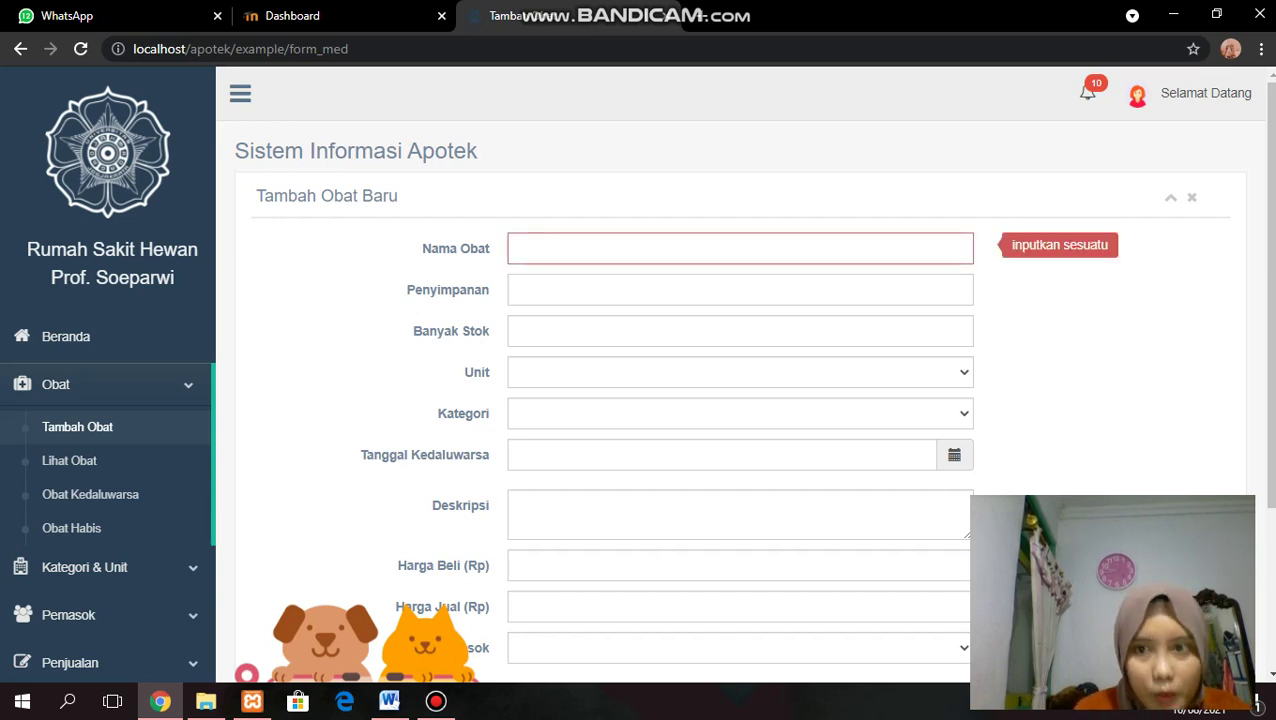
{"action": "key", "text": "Tab"}
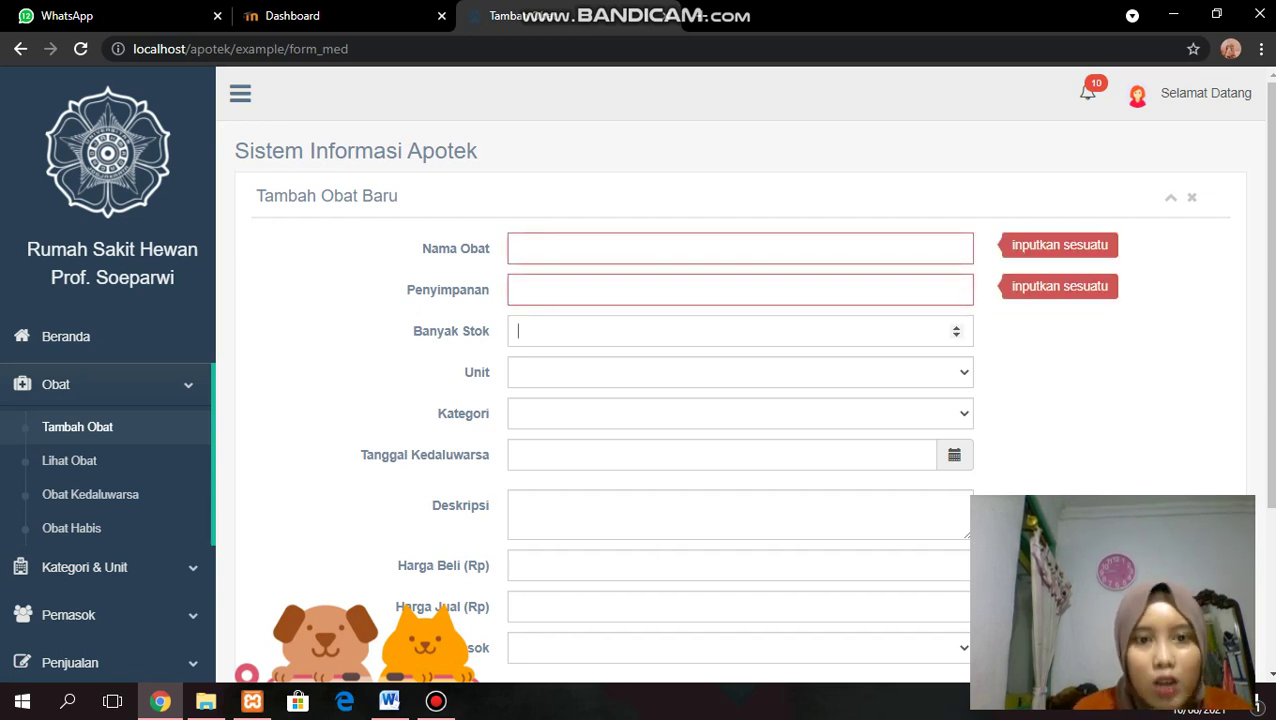
Examine the available Unit and Kategori options in the new medicine form without choosing any
{"action": "left_click", "coordinate": [740, 372]}
{"action": "left_click", "coordinate": [740, 372]}
{"action": "left_click", "coordinate": [740, 372]}
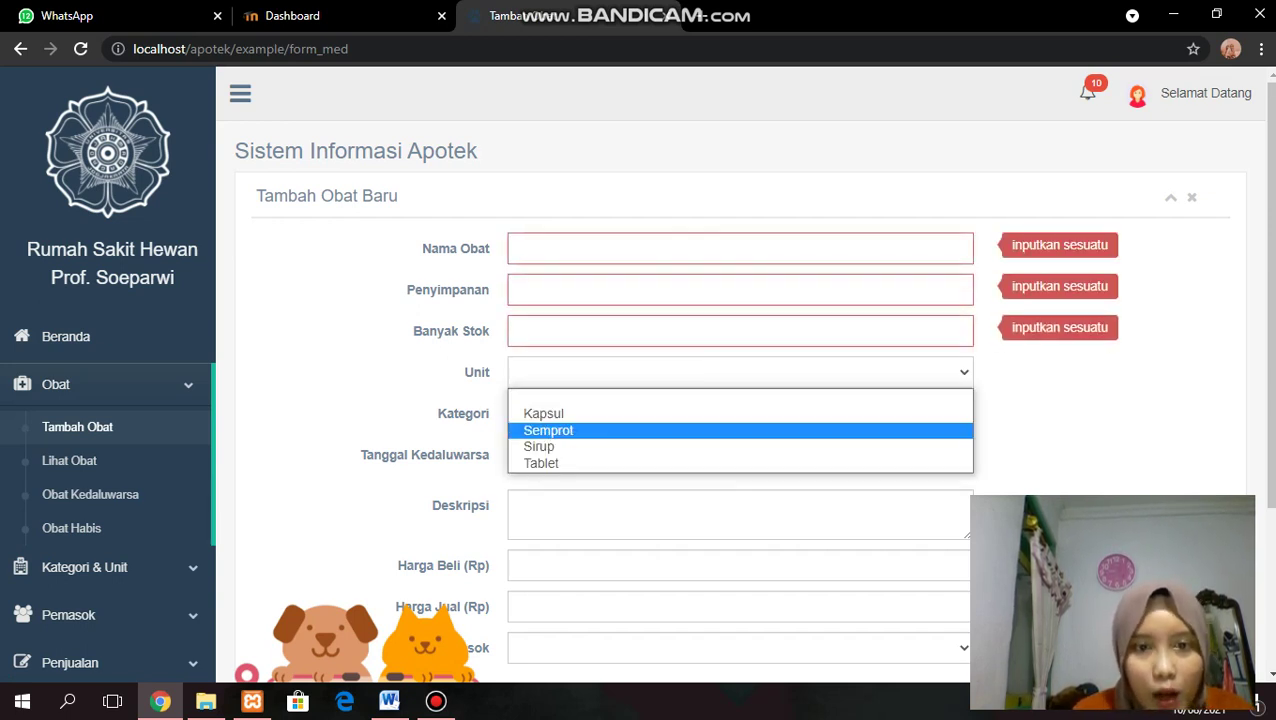
{"action": "key", "text": "Down"}
{"action": "key", "text": "Up"}
{"action": "key", "text": "Up"}
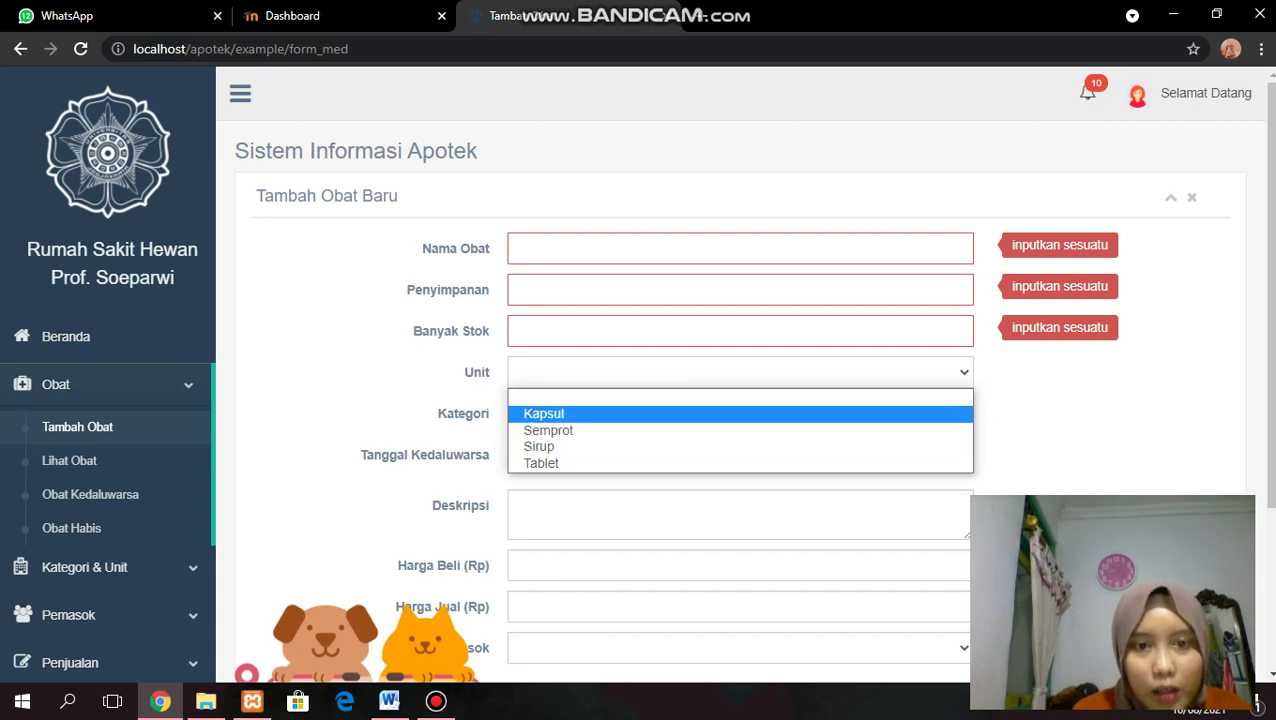
{"action": "key", "text": "Escape"}
{"action": "left_click", "coordinate": [740, 413]}
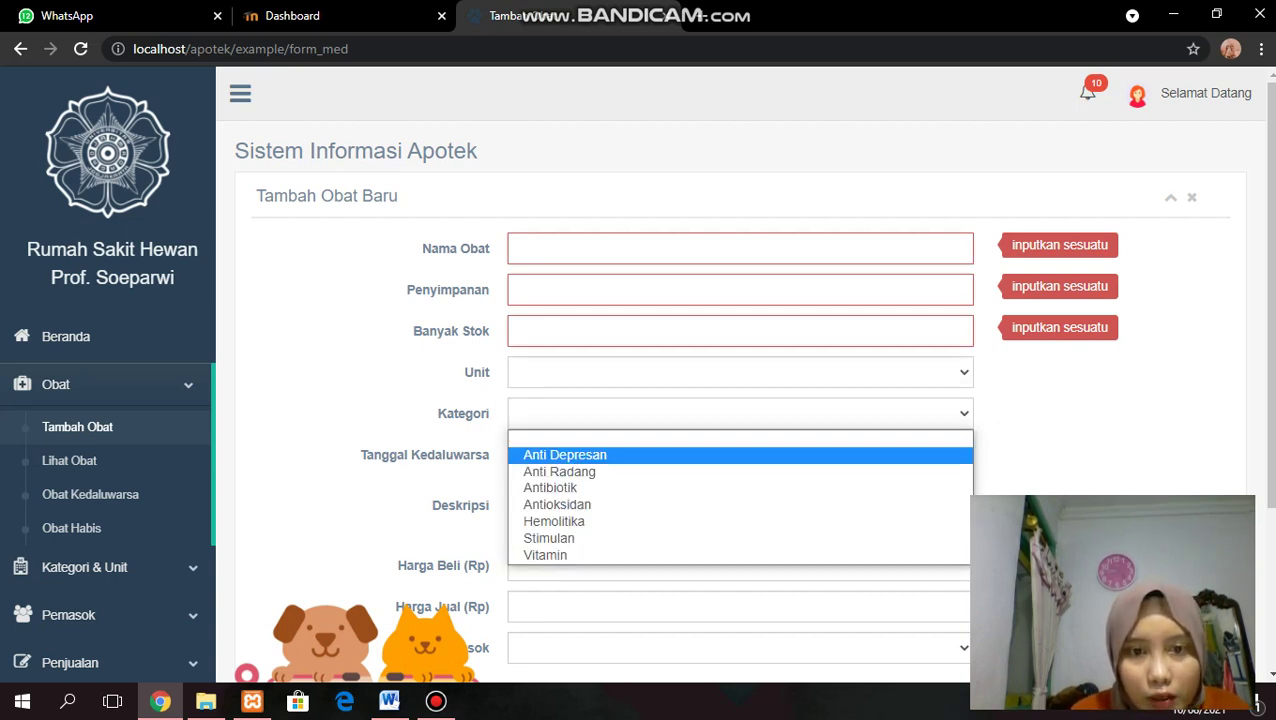
{"action": "key", "text": "Down"}
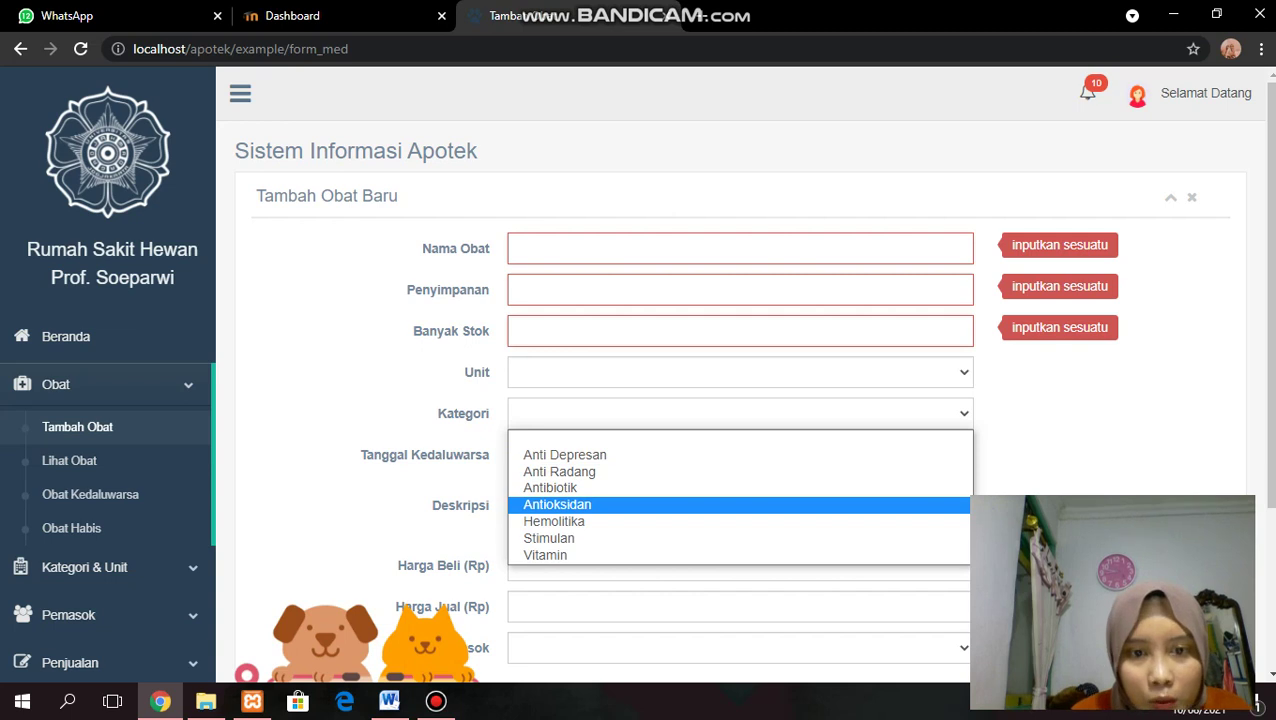
{"action": "key", "text": "Down"}
{"action": "key", "text": "Down"}
{"action": "key", "text": "a"}
{"action": "key", "text": "Escape"}
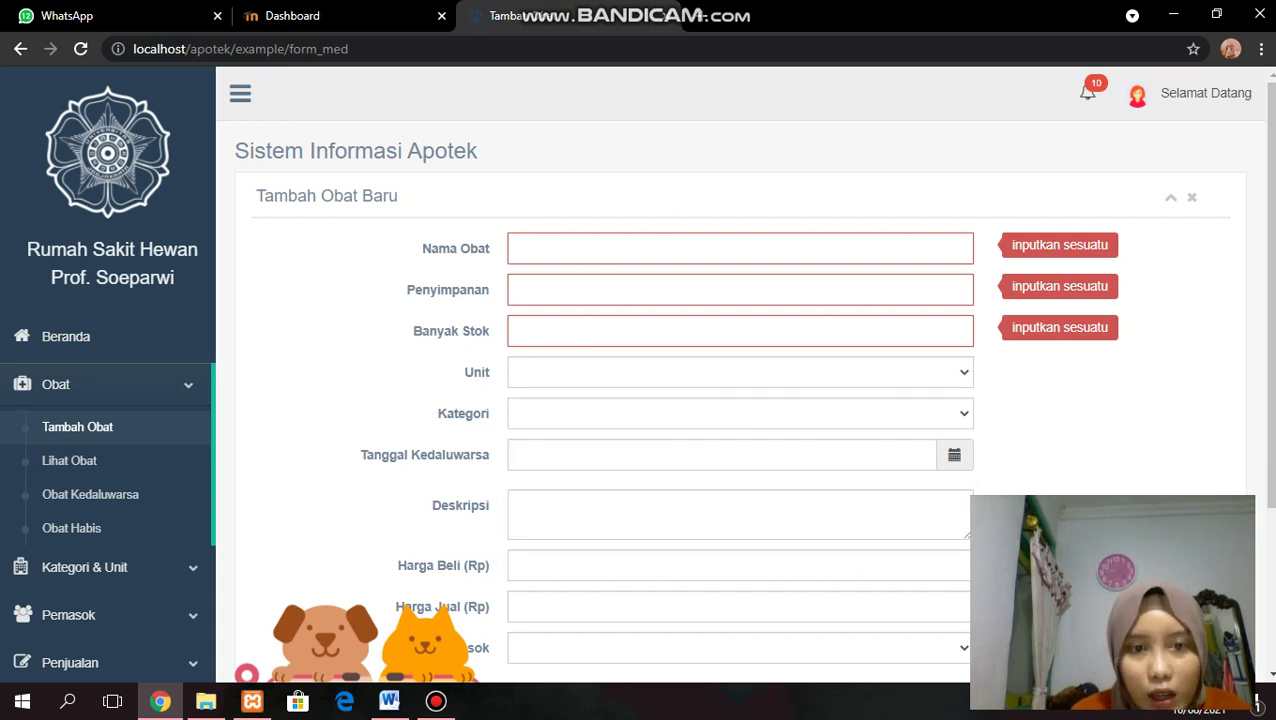
Set the Tanggal Kedaluwarsa to 10-08-2021 and look over the remaining fields of the form
{"action": "left_click", "coordinate": [547, 454]}
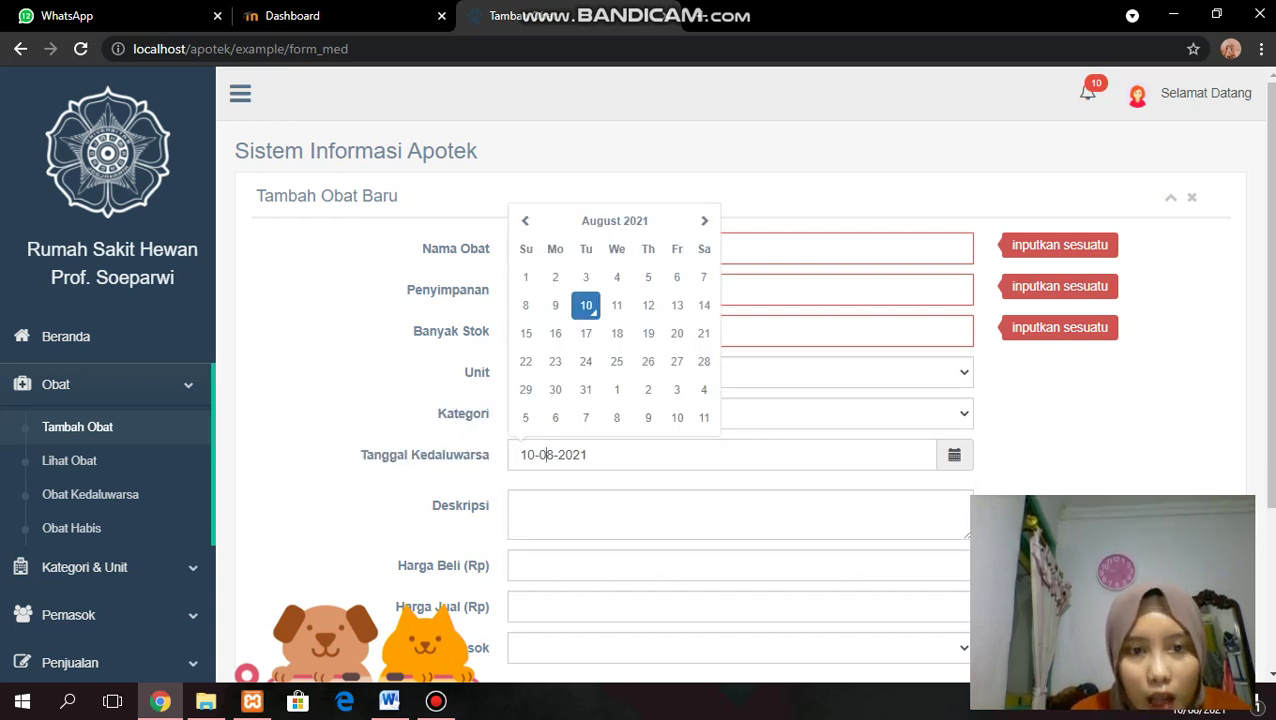
{"action": "left_click", "coordinate": [600, 480]}
{"action": "left_click", "coordinate": [590, 514]}
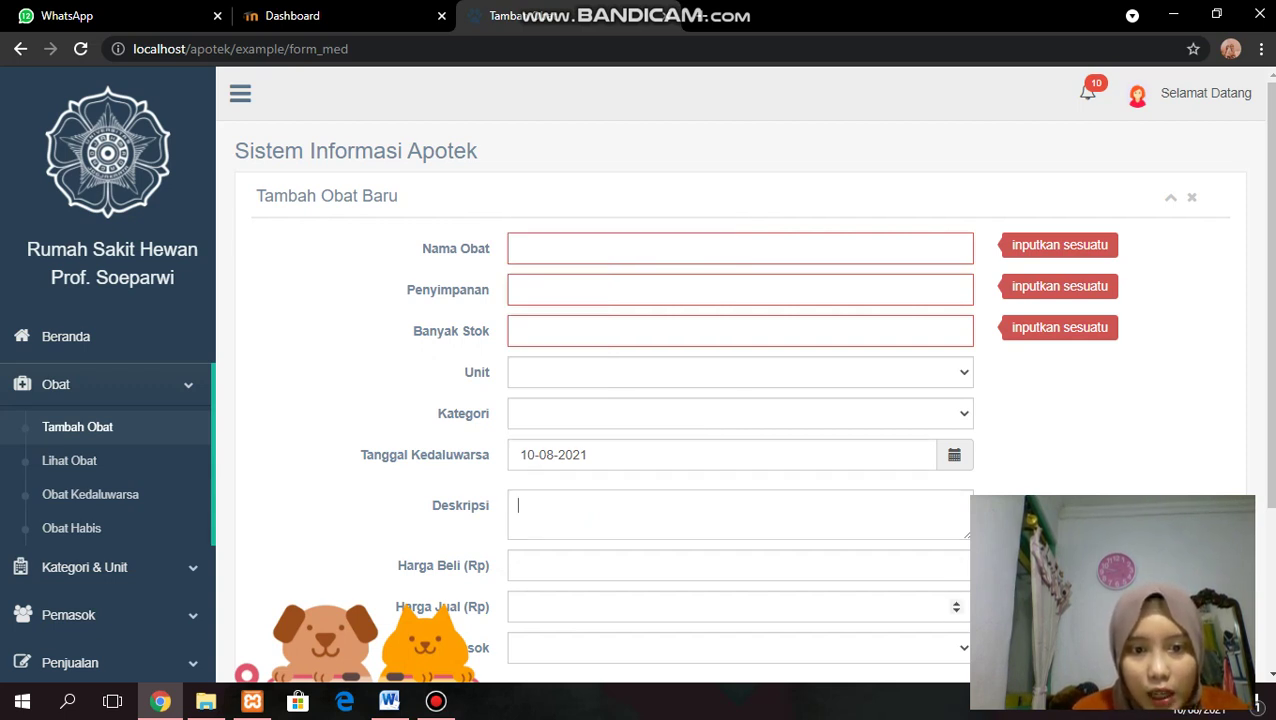
{"action": "scroll", "coordinate": [740, 380], "scroll_direction": "down", "scroll_amount": 2}
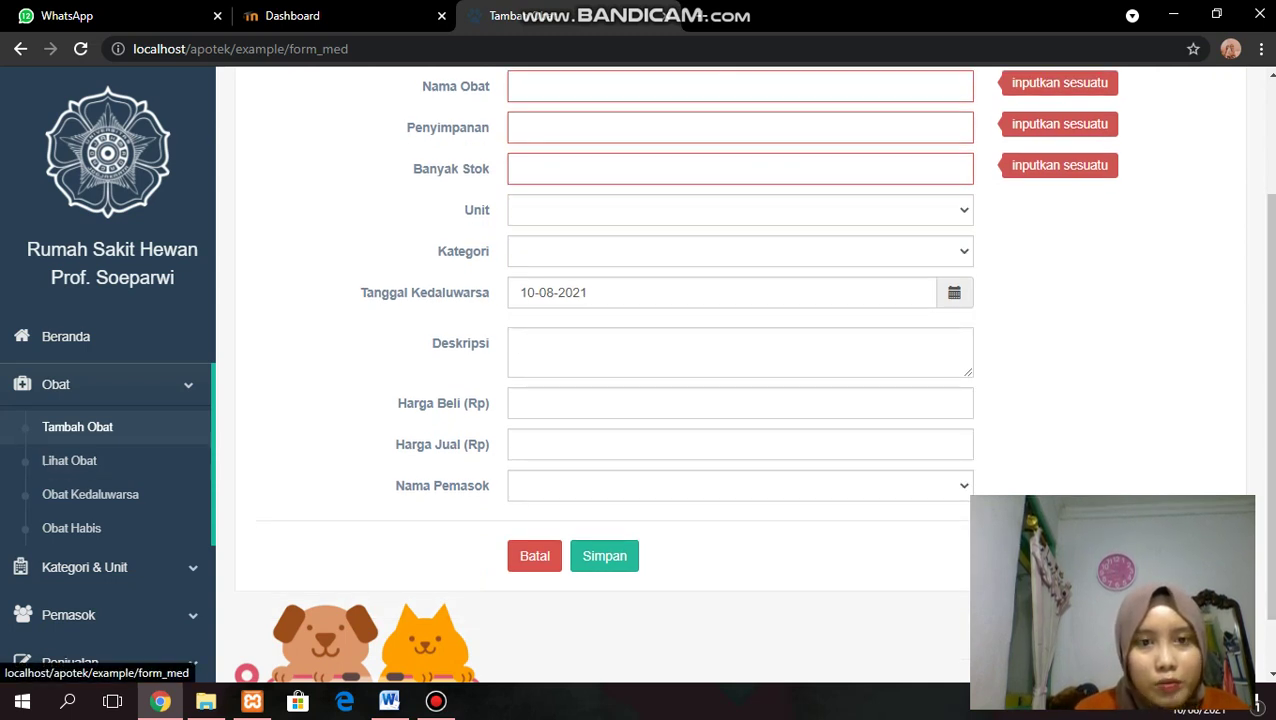
{"action": "scroll", "coordinate": [1268, 360], "scroll_direction": "up", "scroll_amount": 2}
{"action": "scroll", "coordinate": [744, 374], "scroll_direction": "down", "scroll_amount": 1}
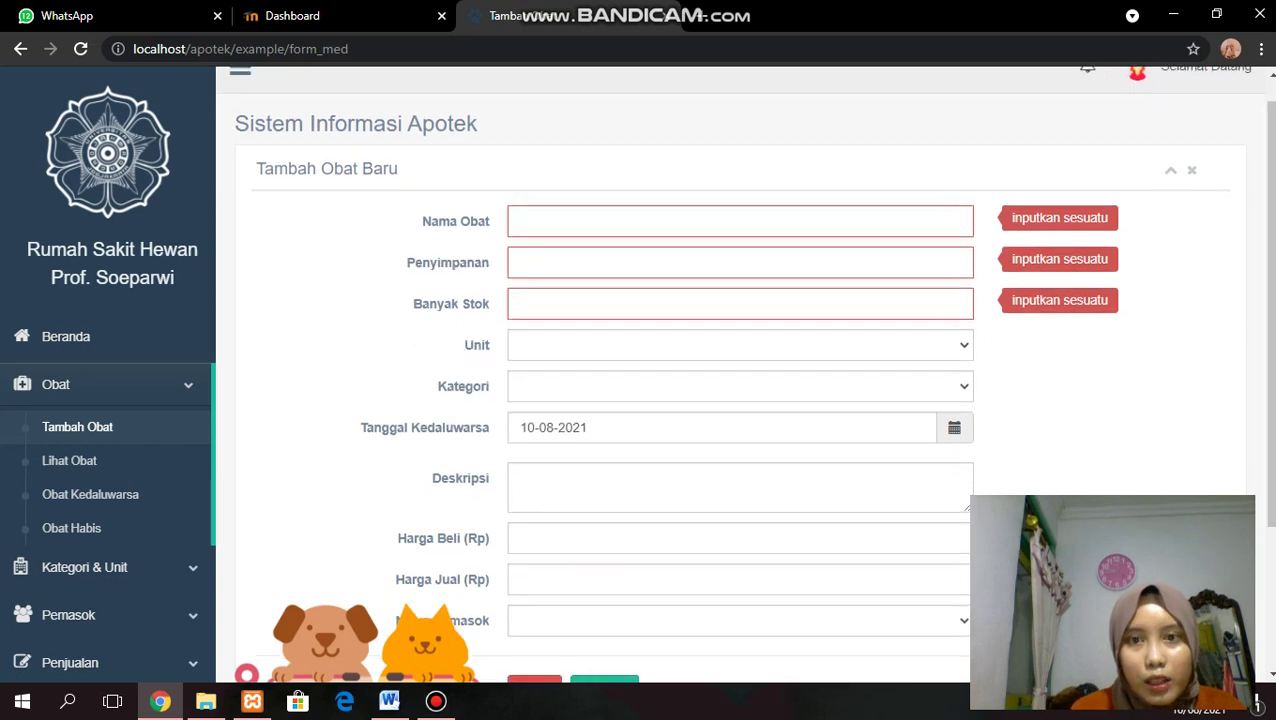
{"action": "left_click", "coordinate": [740, 221]}
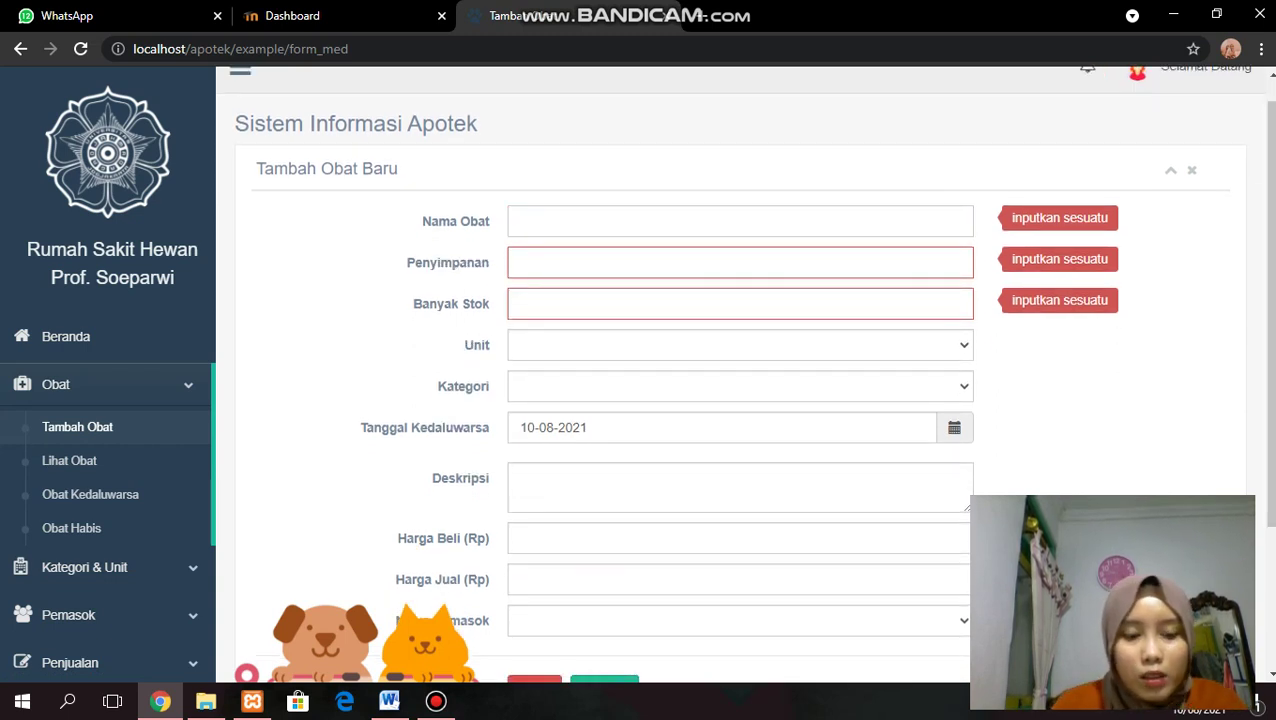
{"action": "type", "text": "Aec"}
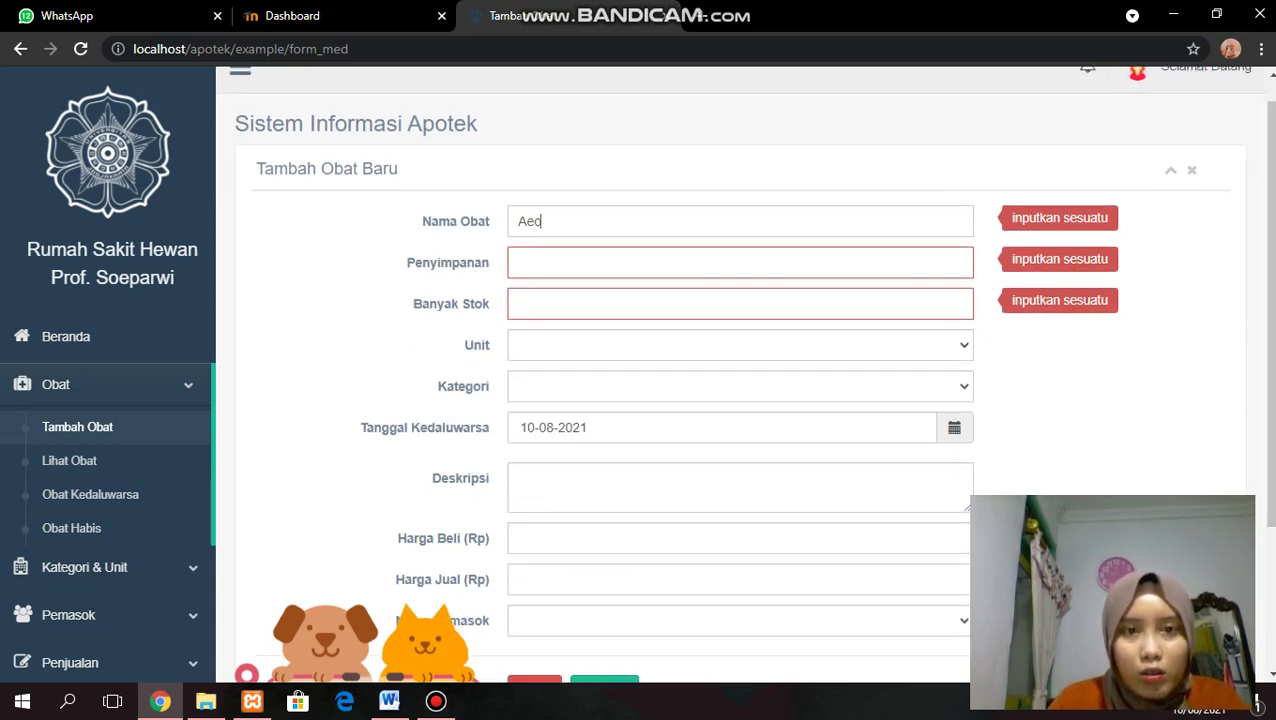
{"action": "key", "text": "BackSpace"}
{"action": "type", "text": "onika"}
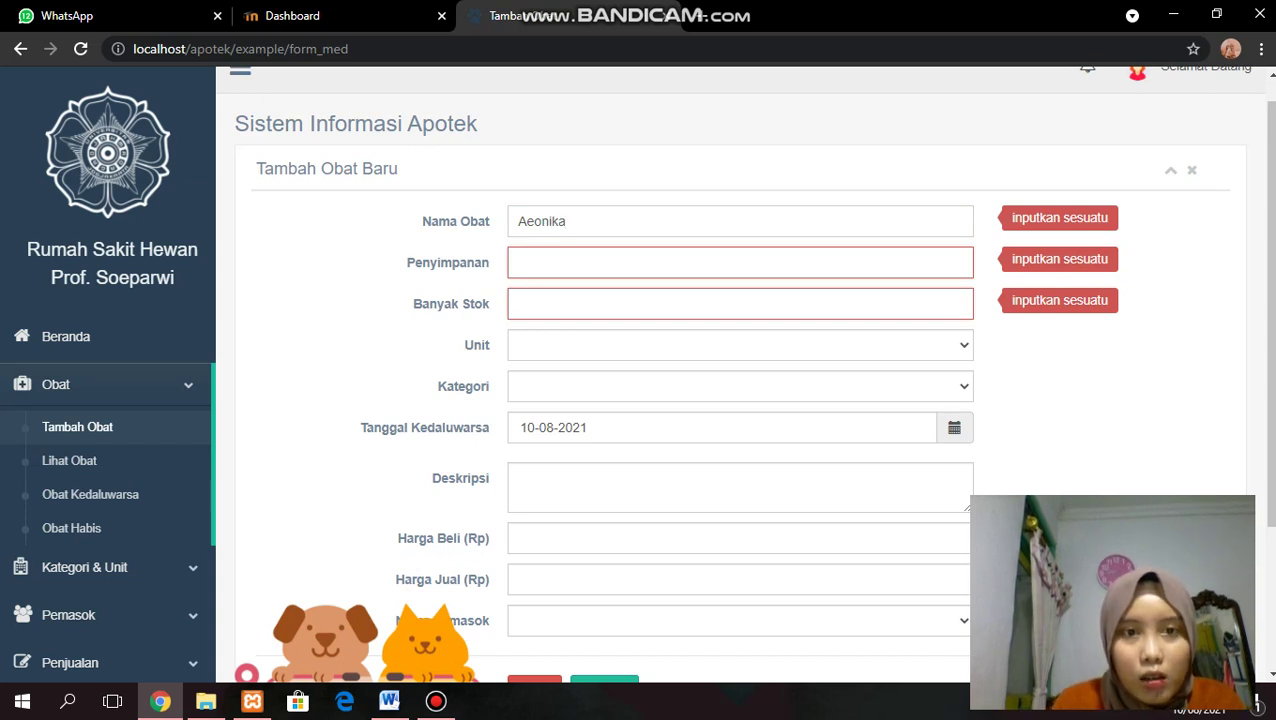
{"action": "left_click", "coordinate": [740, 262]}
{"action": "left_click", "coordinate": [567, 221]}
{"action": "left_click", "coordinate": [519, 221]}
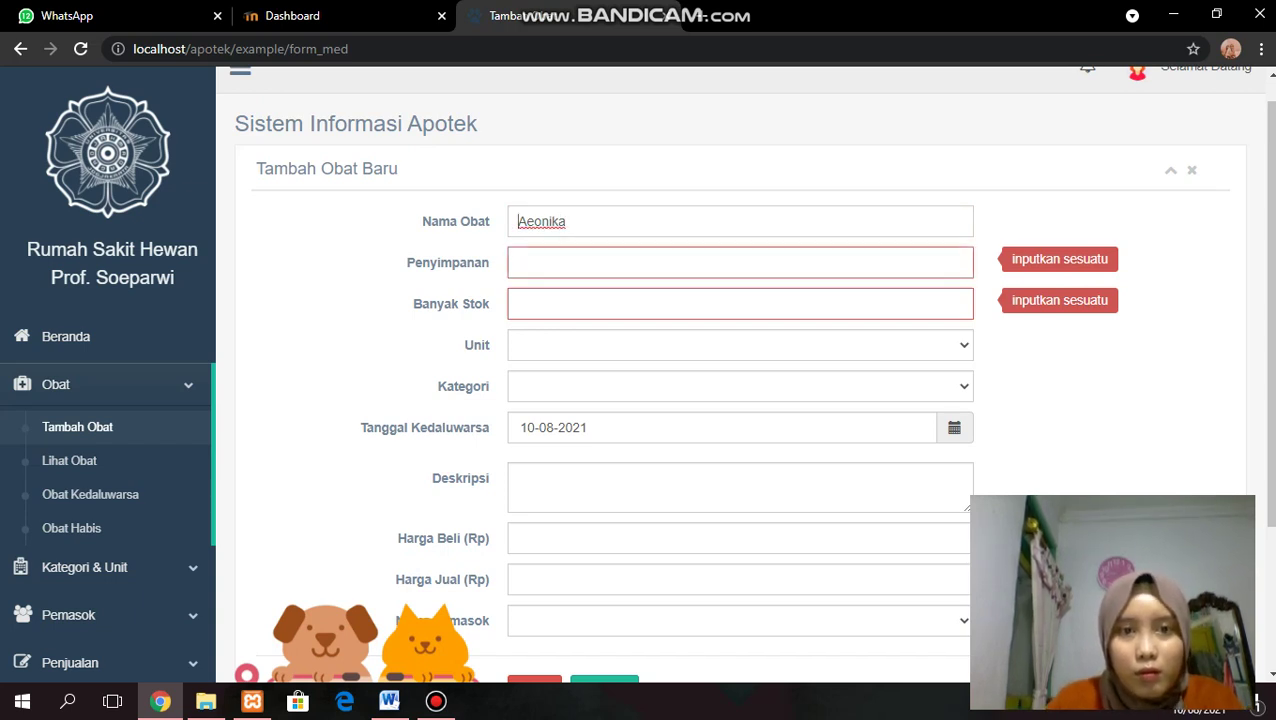
{"action": "key", "text": "End"}
{"action": "type", "text": "]]"}
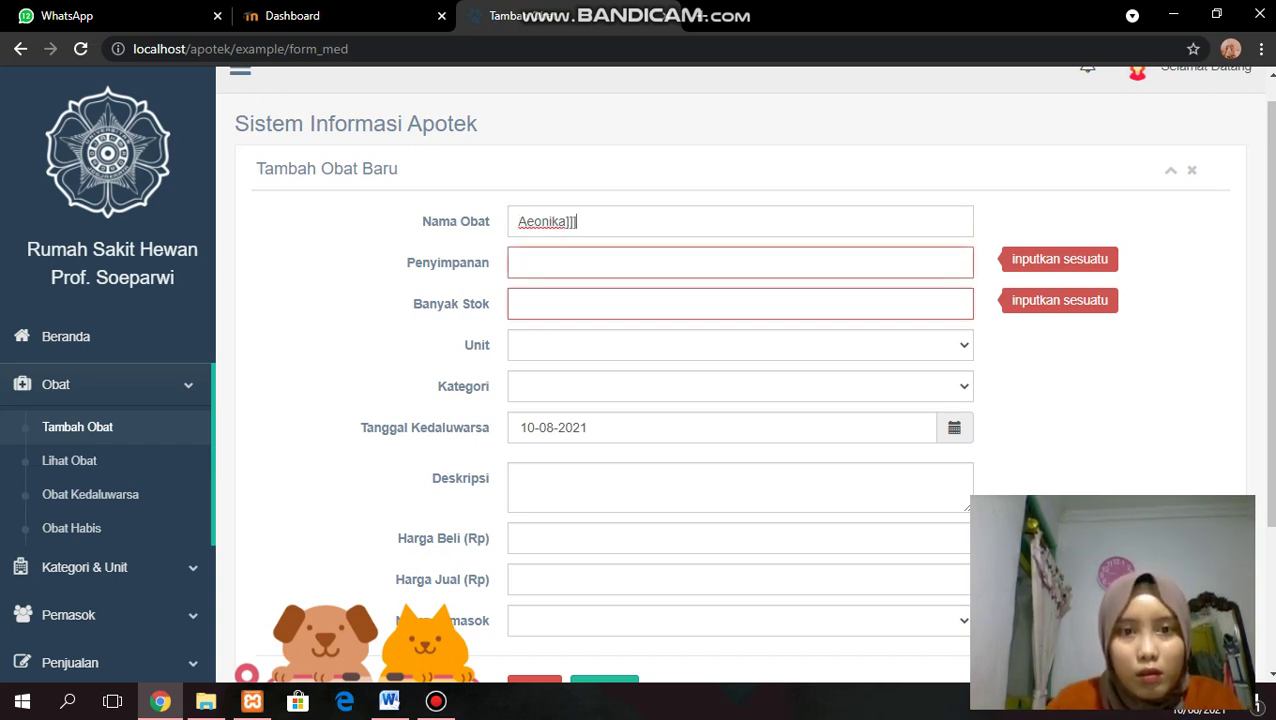
{"action": "key", "text": "BackSpace"}
{"action": "key", "text": "BackSpace"}
{"action": "key", "text": "BackSpace"}
{"action": "key", "text": "BackSpace"}
{"action": "key", "text": "BackSpace"}
{"action": "key", "text": "BackSpace"}
{"action": "key", "text": "BackSpace"}
{"action": "key", "text": "BackSpace"}
{"action": "key", "text": "BackSpace"}
Enter Oskadon as the Nama Obat and Gudang as the Penyimpanan
{"action": "type", "text": "Os"}
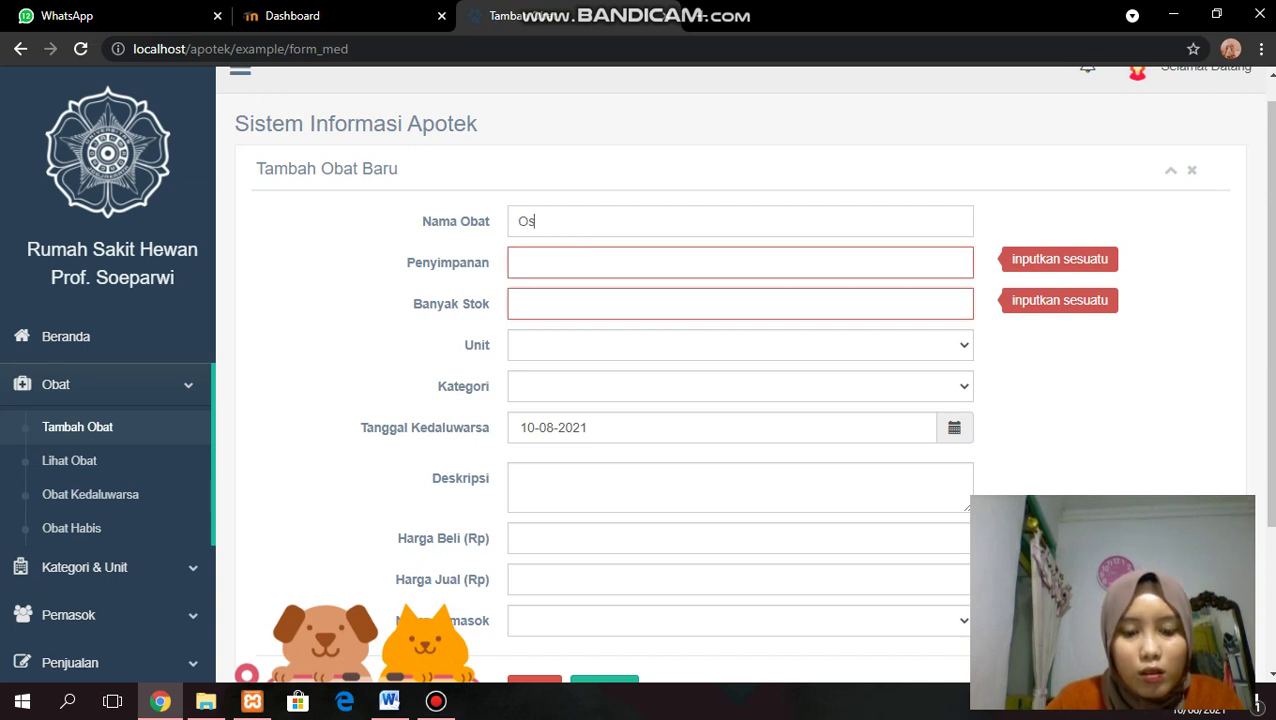
{"action": "type", "text": "kadon"}
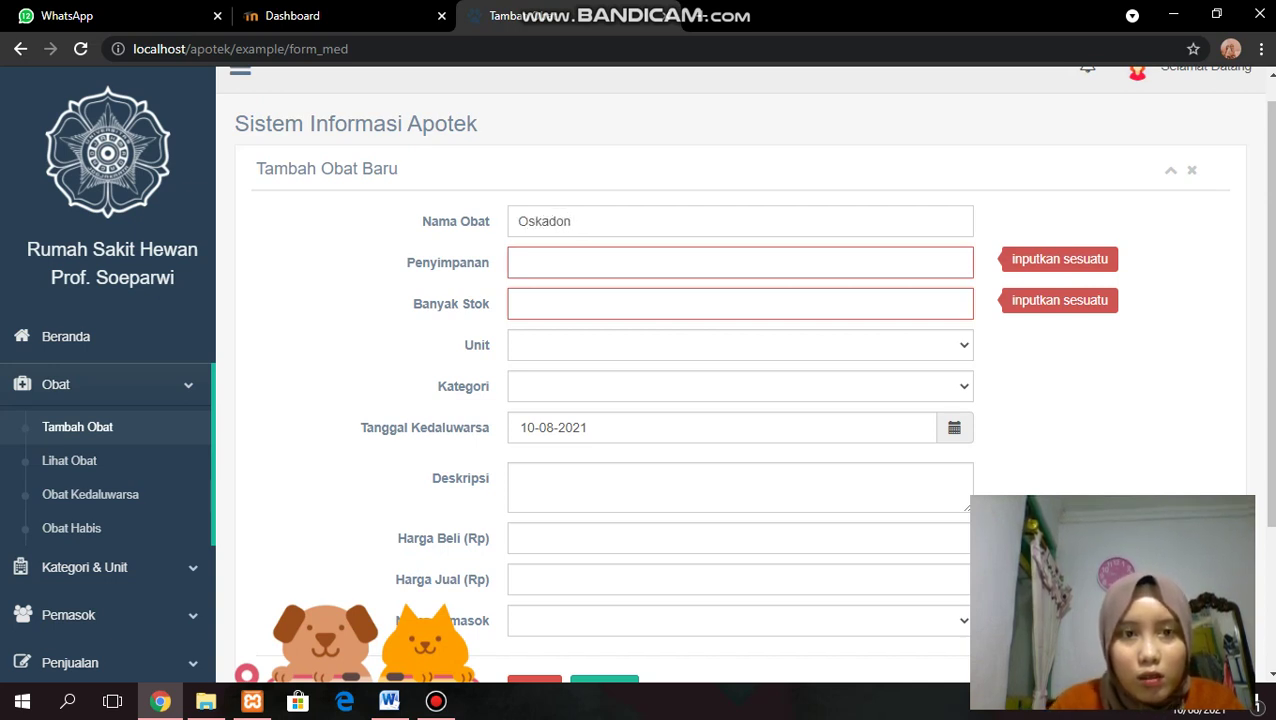
{"action": "key", "text": "Tab"}
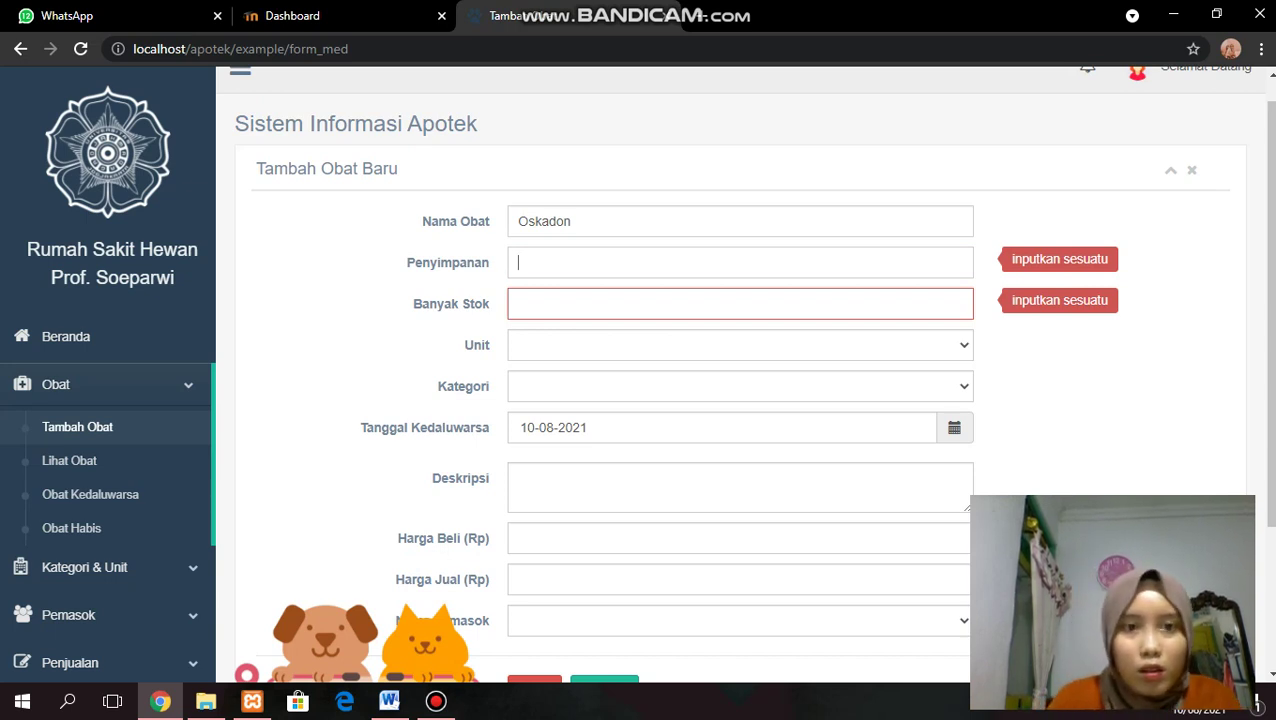
{"action": "type", "text": "Gudang"}
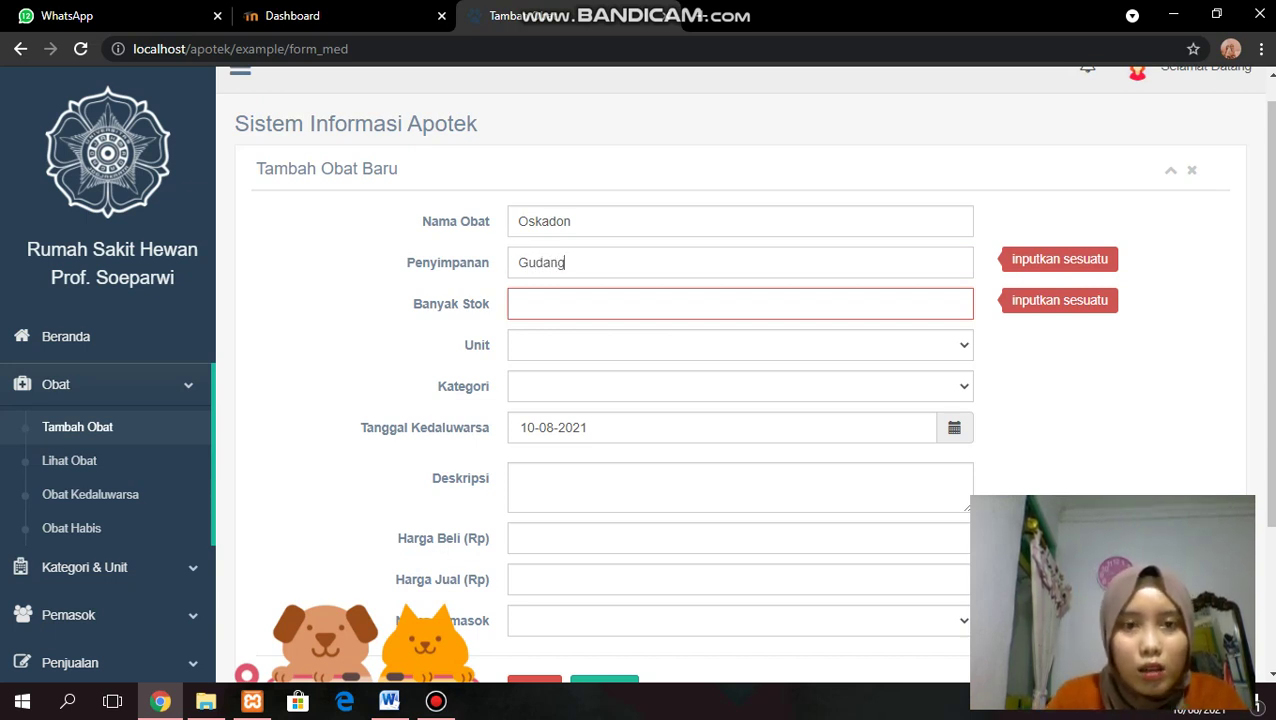
Set the Banyak Stok of the new medicine to 10
{"action": "key", "text": "Tab"}
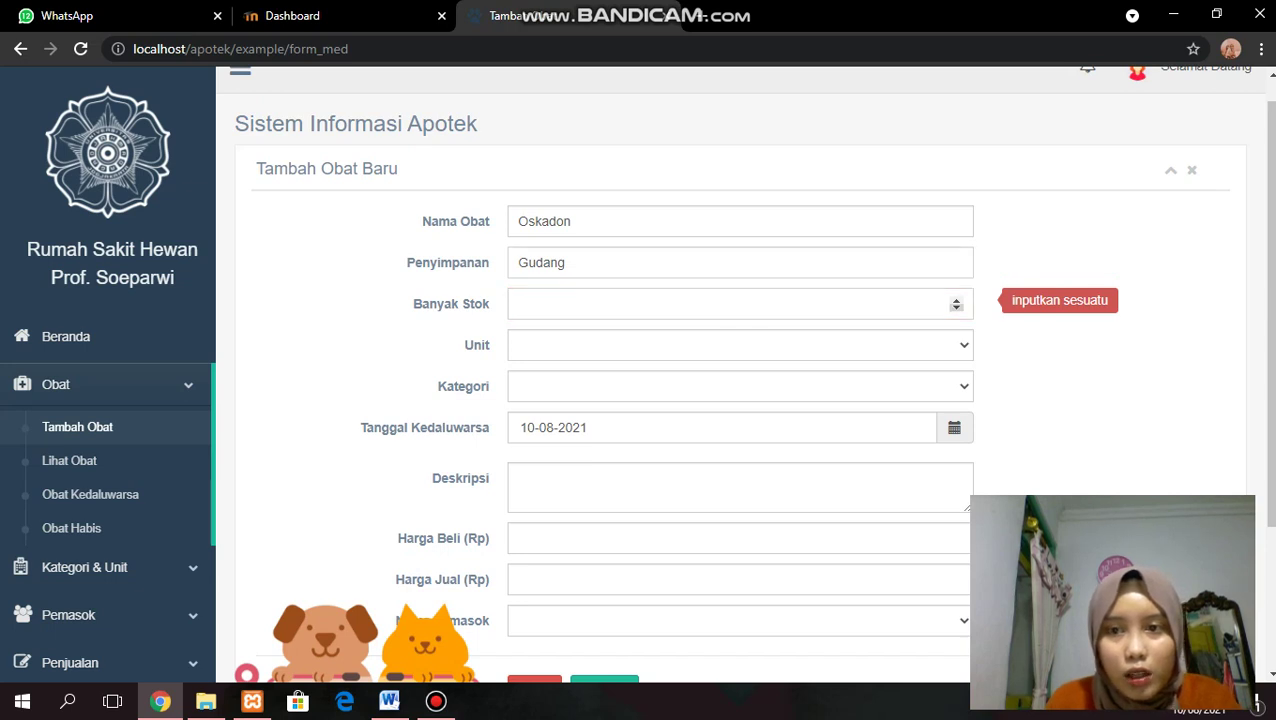
{"action": "type", "text": "-2"}
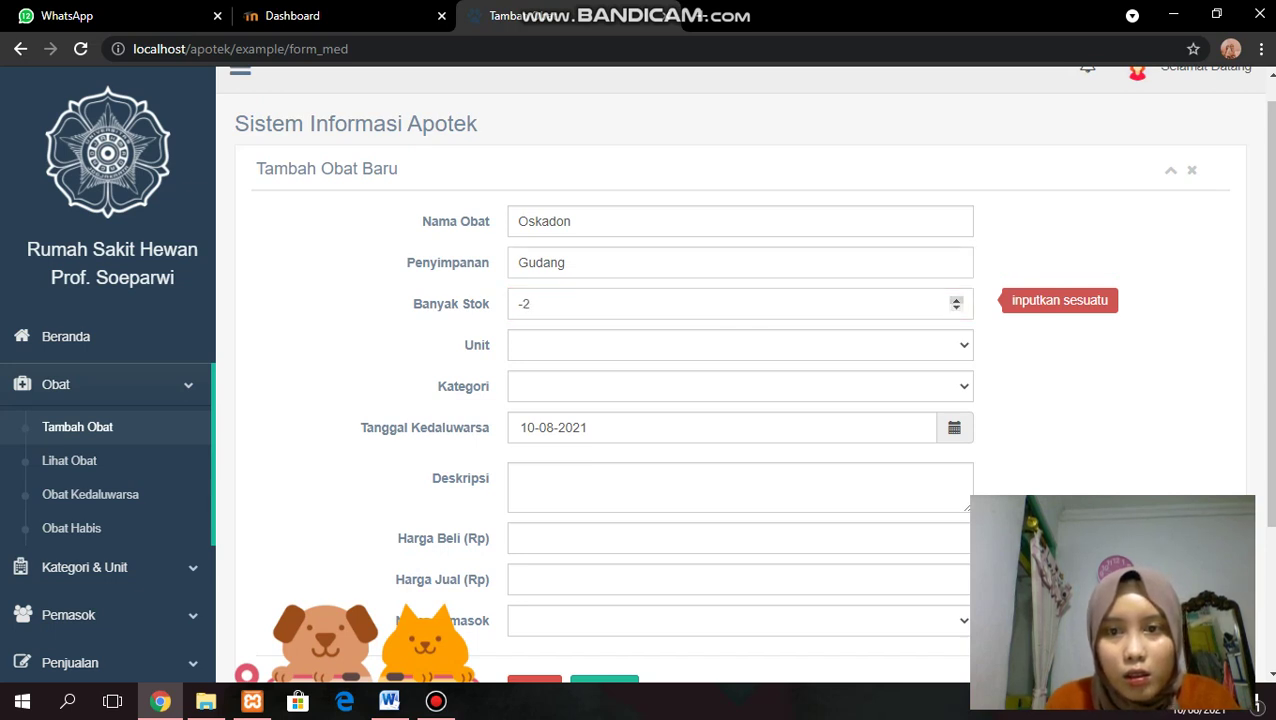
{"action": "key", "text": "BackSpace"}
{"action": "key", "text": "BackSpace"}
{"action": "type", "text": "2"}
{"action": "key", "text": "Up"}
{"action": "key", "text": "Up"}
{"action": "key", "text": "Up"}
{"action": "key", "text": "Up"}
{"action": "key", "text": "Up"}
{"action": "key", "text": "Up"}
{"action": "key", "text": "Up"}
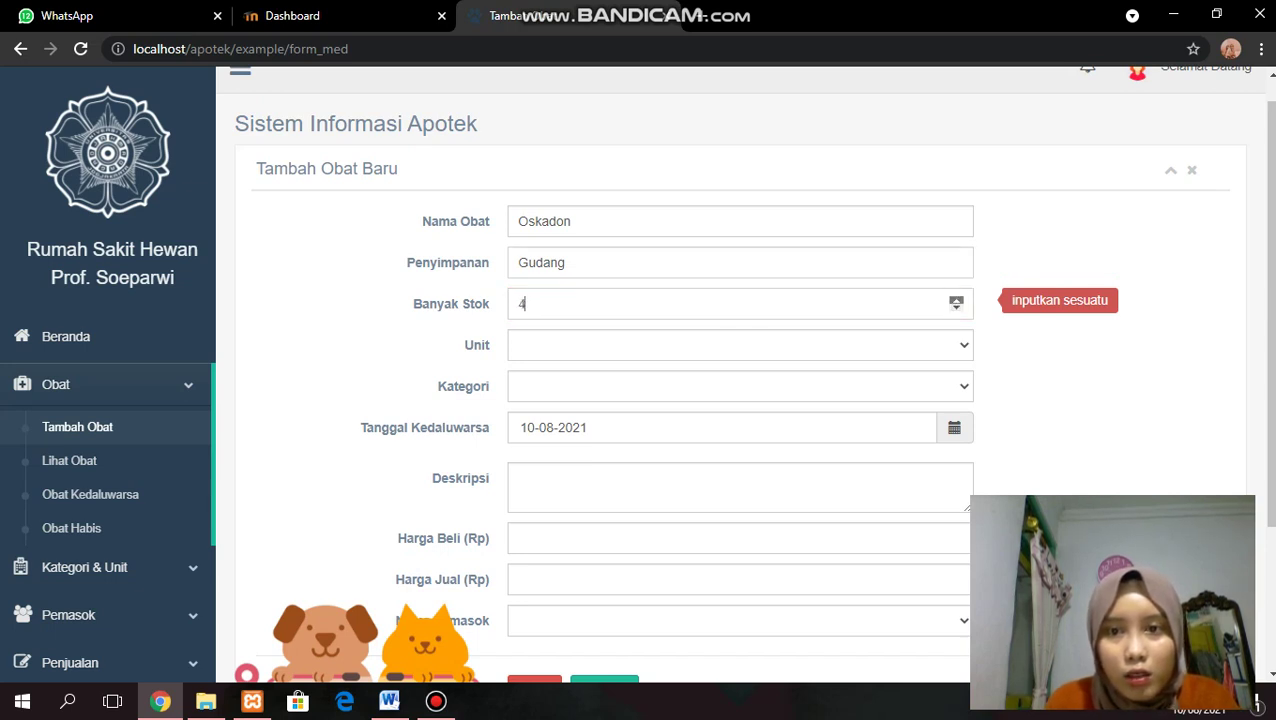
{"action": "key", "text": "Up"}
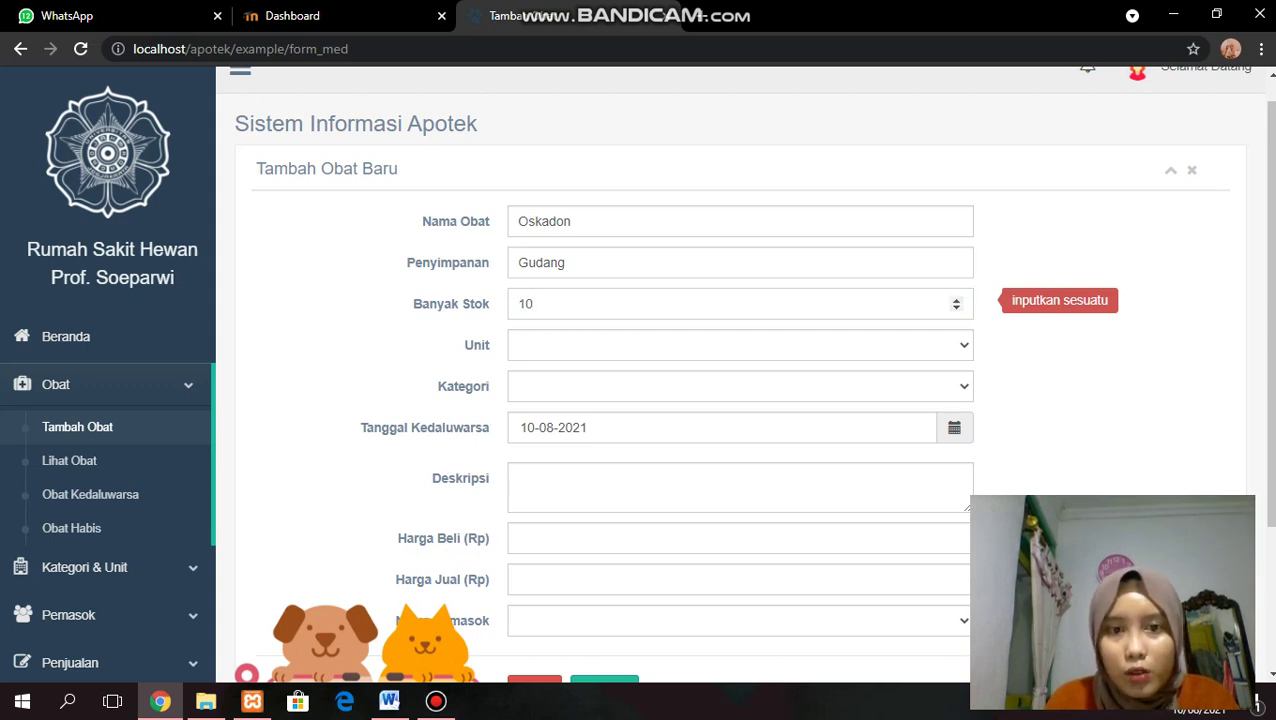
Choose Kapsul as the Unit and Antibiotik as the Kategori of the new medicine
{"action": "key", "text": "Tab"}
{"action": "key", "text": "alt+Down"}
{"action": "key", "text": "Down"}
{"action": "key", "text": "Return"}
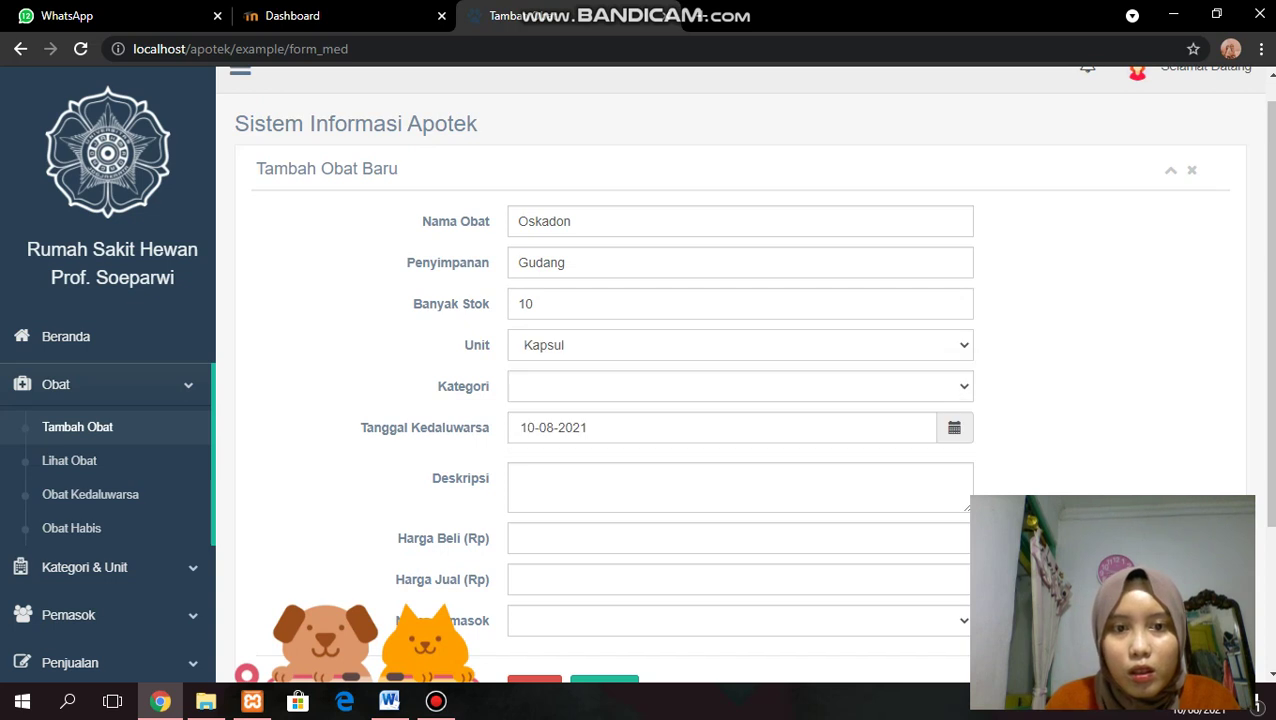
{"action": "key", "text": "Tab"}
{"action": "key", "text": "alt+Down"}
{"action": "key", "text": "Down"}
{"action": "key", "text": "Down"}
{"action": "key", "text": "Down"}
{"action": "key", "text": "Return"}
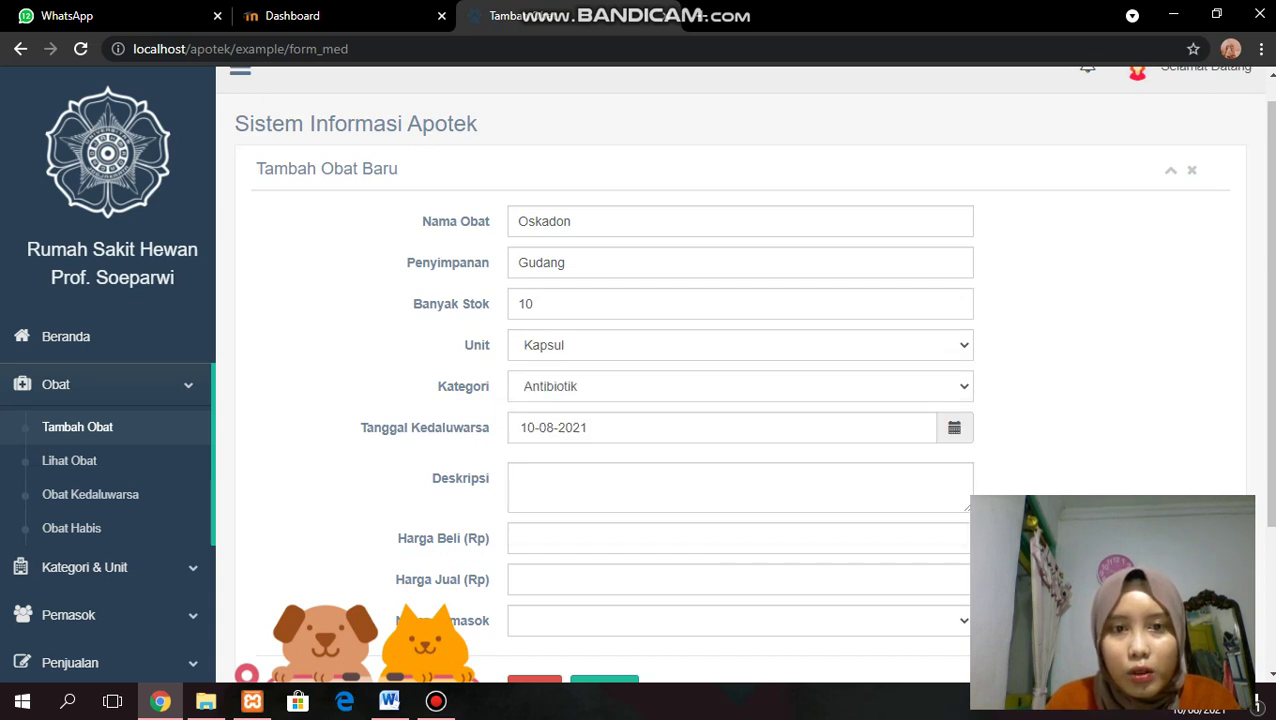
Enter "Obat untuk hewan" as the Deskripsi, keeping the expiry date already set
{"action": "key", "text": "Tab"}
{"action": "key", "text": "Tab"}
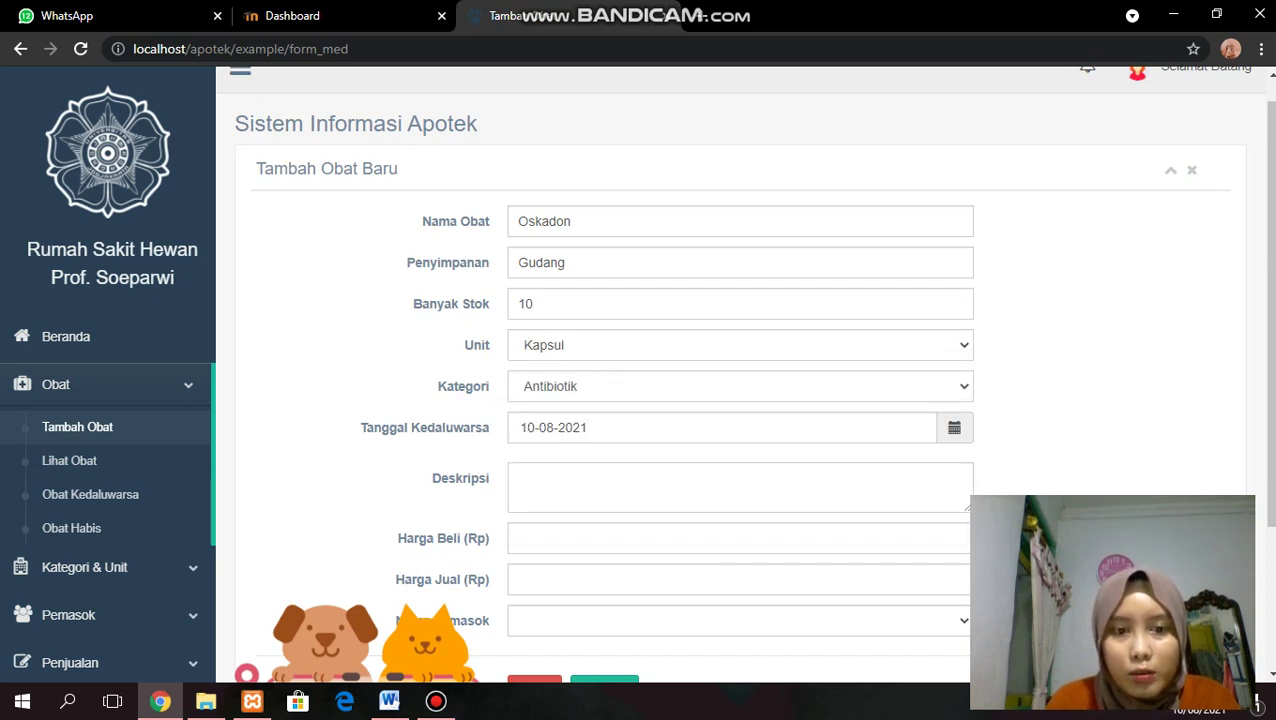
{"action": "type", "text": "Obat untuk hewan"}
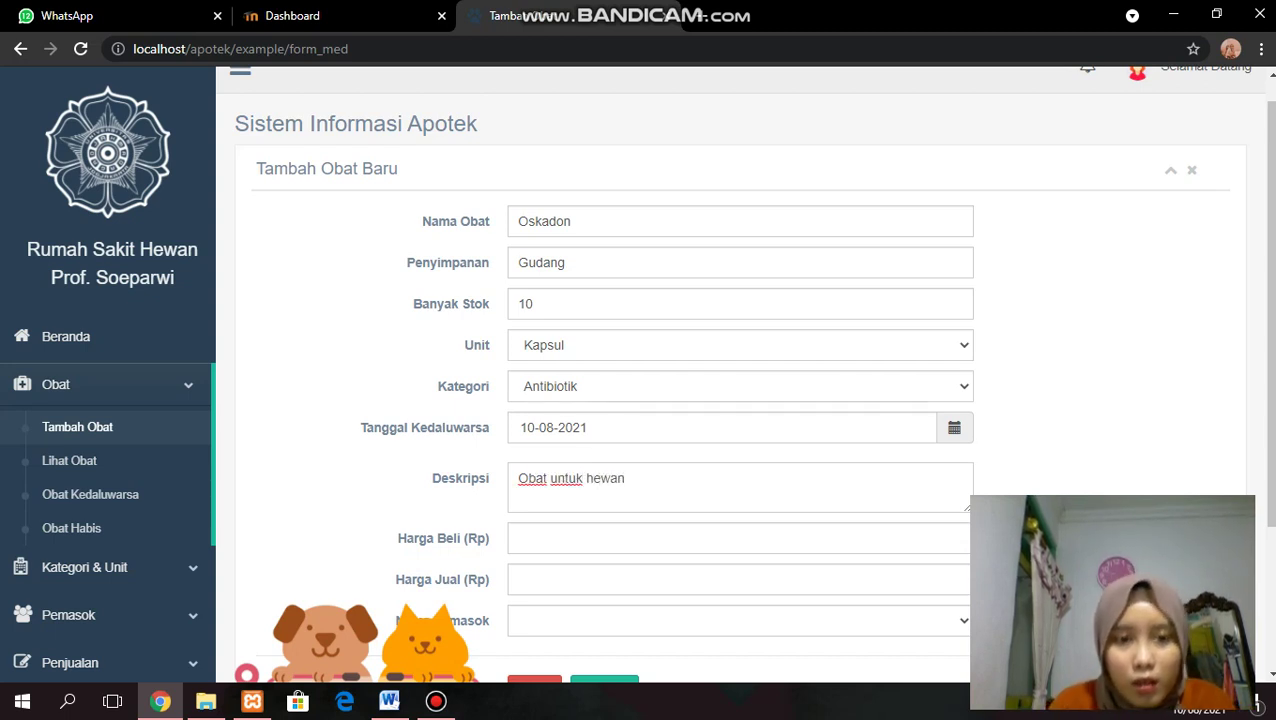
Set the Harga Beli to 12000 and the Harga Jual to 20000
{"action": "key", "text": "Tab"}
{"action": "type", "text": "12000"}
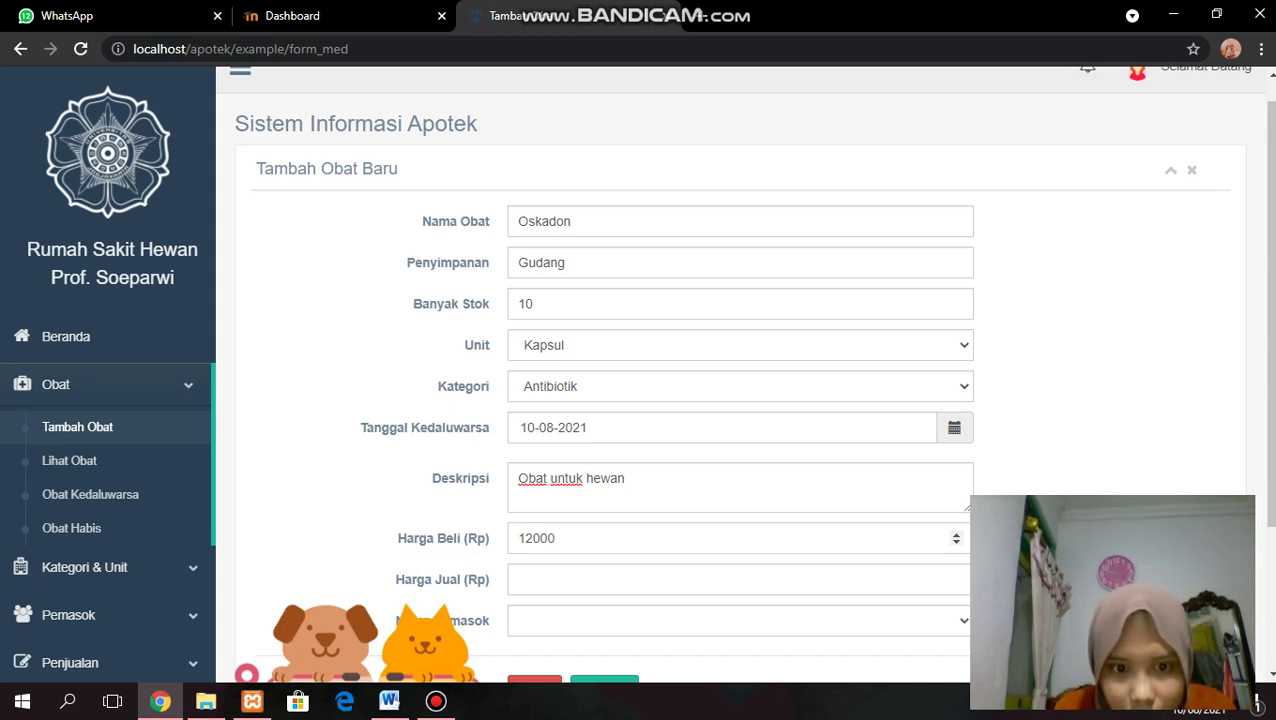
{"action": "key", "text": "Tab"}
{"action": "type", "text": "20000"}
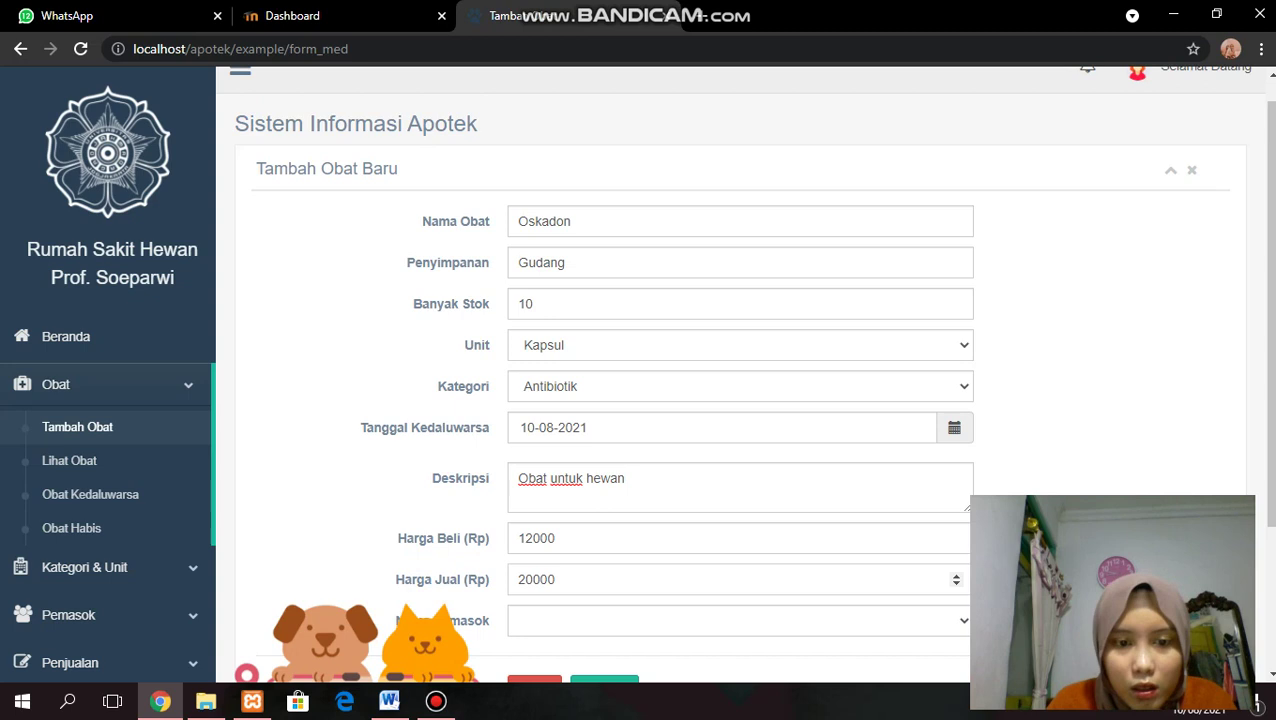
Choose Bina Jaya Apotek as the Nama Pemasok and save the new medicine
{"action": "left_click", "coordinate": [740, 620]}
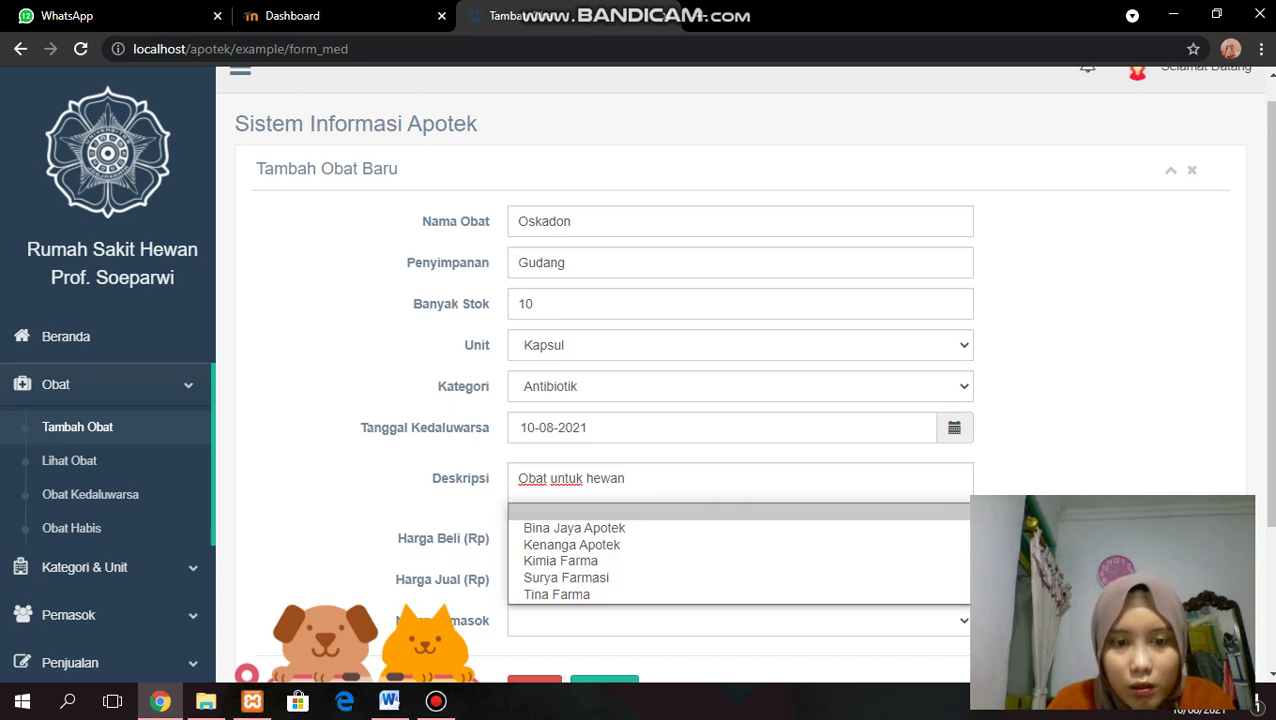
{"action": "key", "text": "Return"}
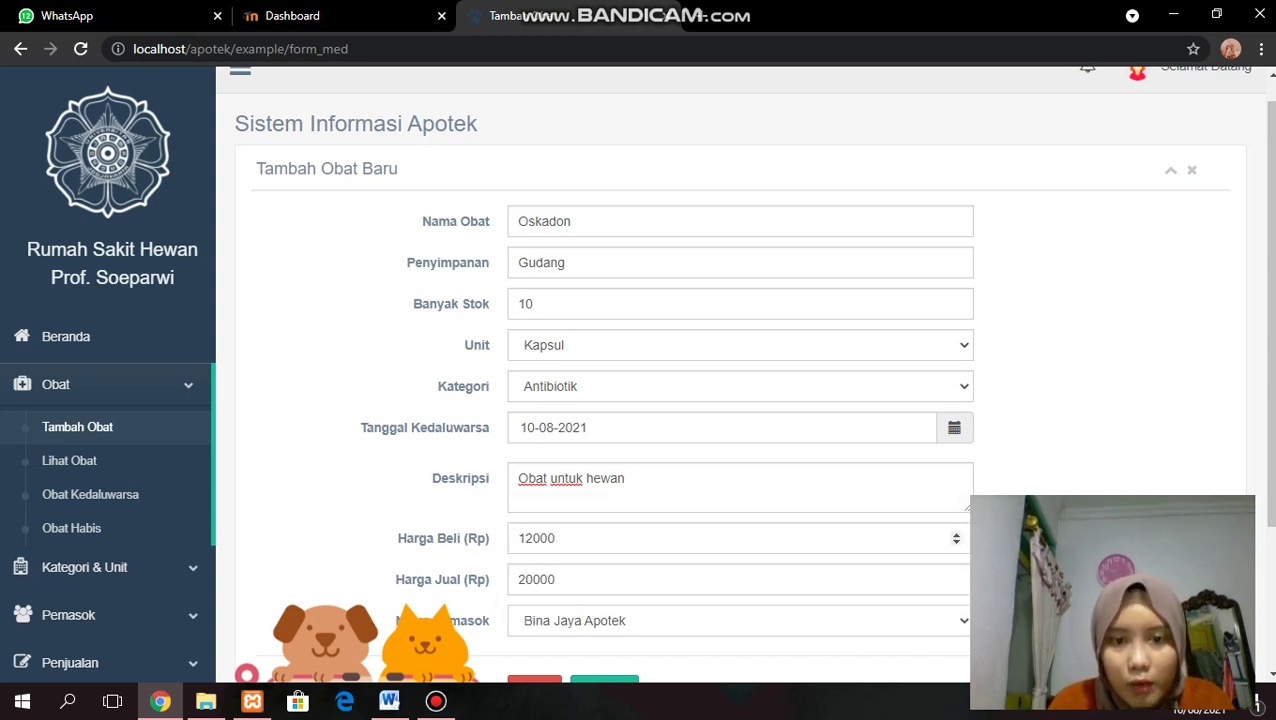
{"action": "scroll", "coordinate": [740, 400], "scroll_direction": "down", "scroll_amount": 2}
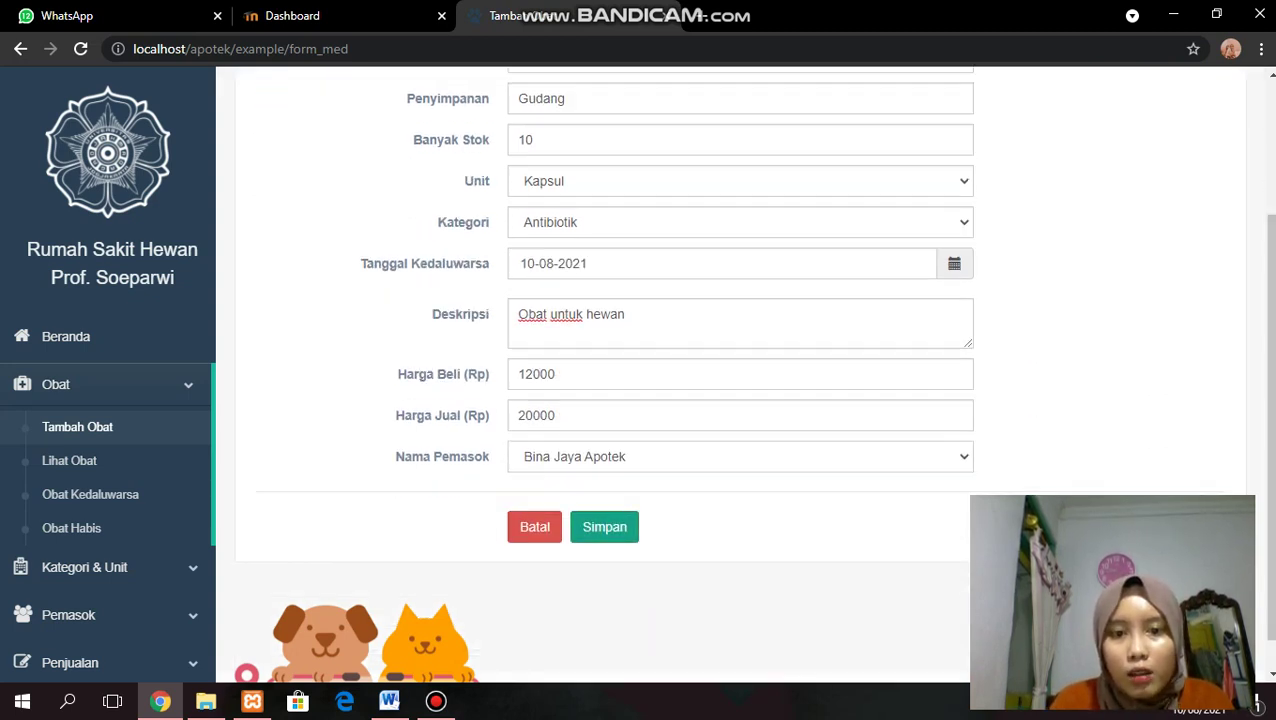
{"action": "left_click", "coordinate": [604, 527]}
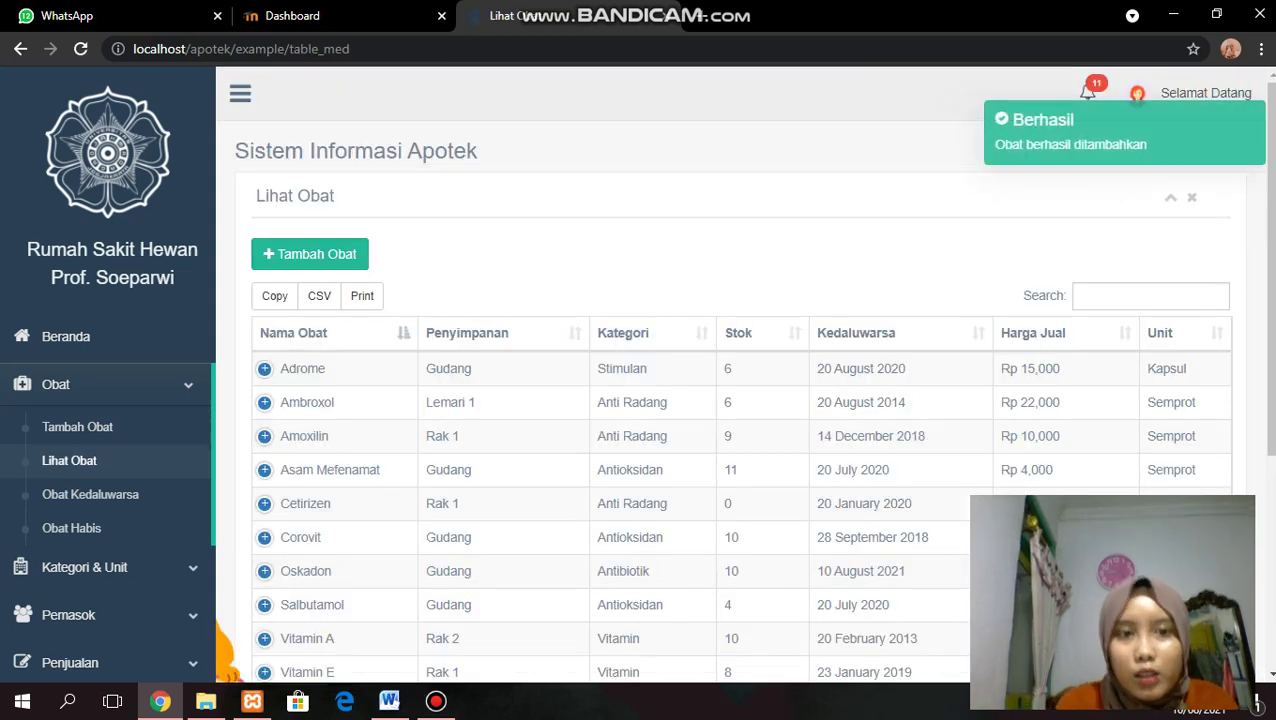
Examine the Lihat Obat list for the new Oskadon entry and its storage, category, stock, expiry date, price and unit
{"action": "scroll", "coordinate": [1268, 270], "scroll_direction": "down", "scroll_amount": 1}
{"action": "scroll", "coordinate": [744, 374], "scroll_direction": "down", "scroll_amount": 2}
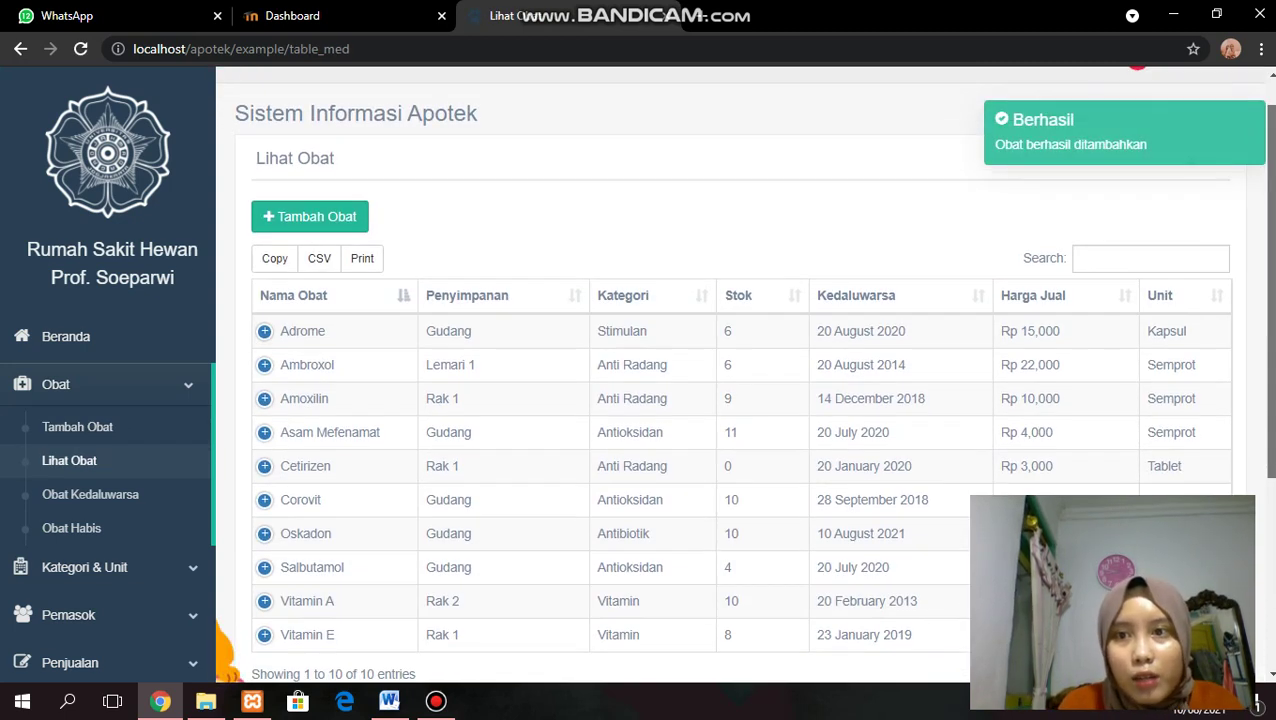
{"action": "scroll", "coordinate": [744, 374], "scroll_direction": "down", "scroll_amount": 1}
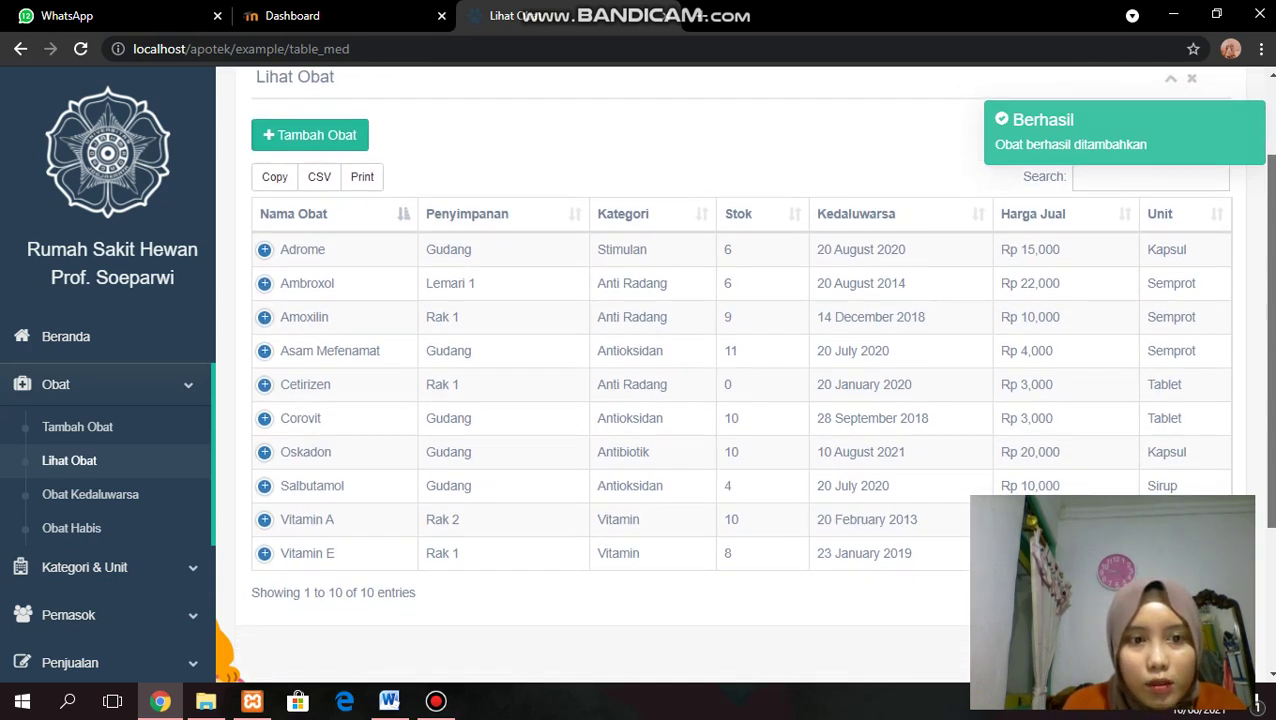
{"action": "scroll", "coordinate": [744, 374], "scroll_direction": "up", "scroll_amount": 1}
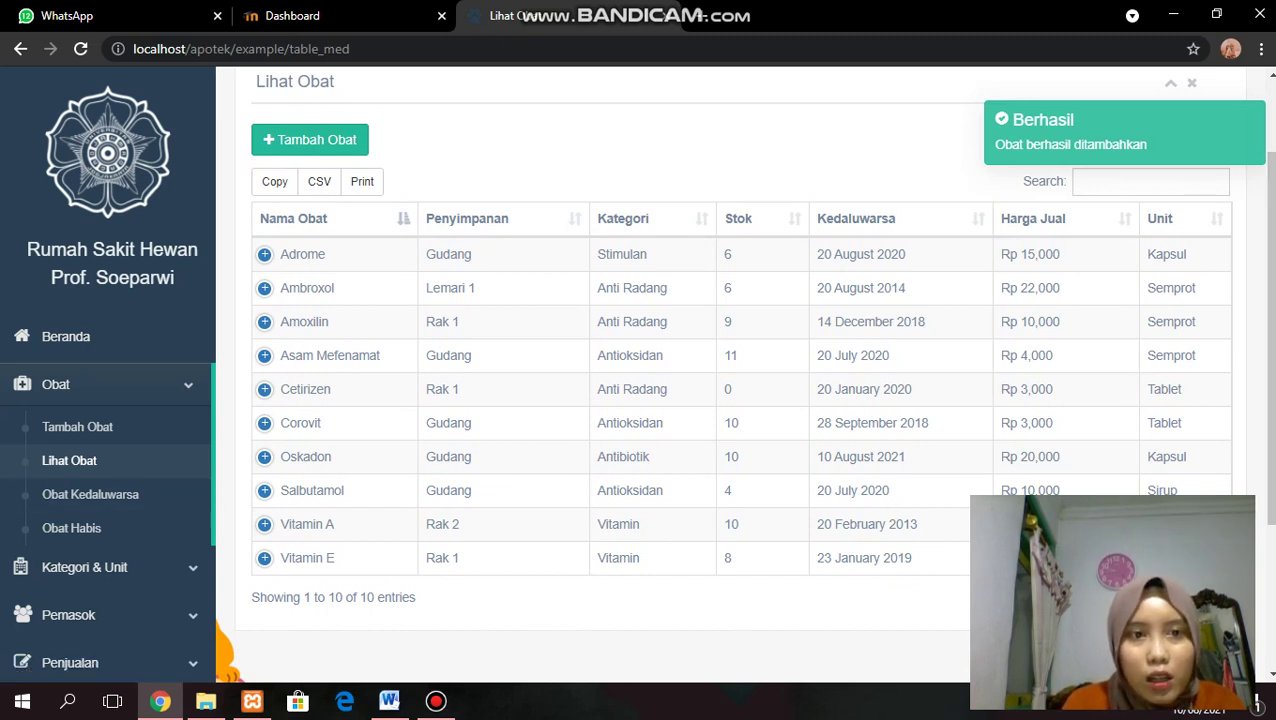
{"action": "scroll", "coordinate": [754, 345], "scroll_direction": "down", "scroll_amount": 1}
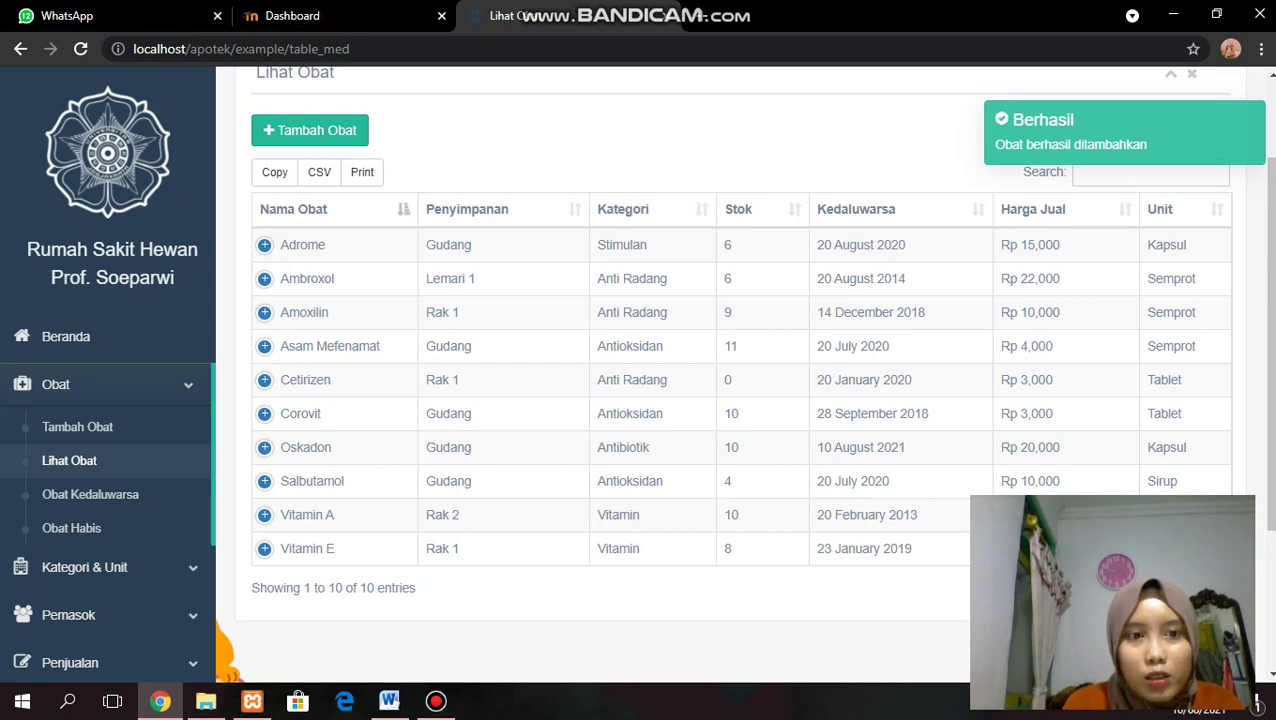
{"action": "scroll", "coordinate": [744, 374], "scroll_direction": "down", "scroll_amount": 1}
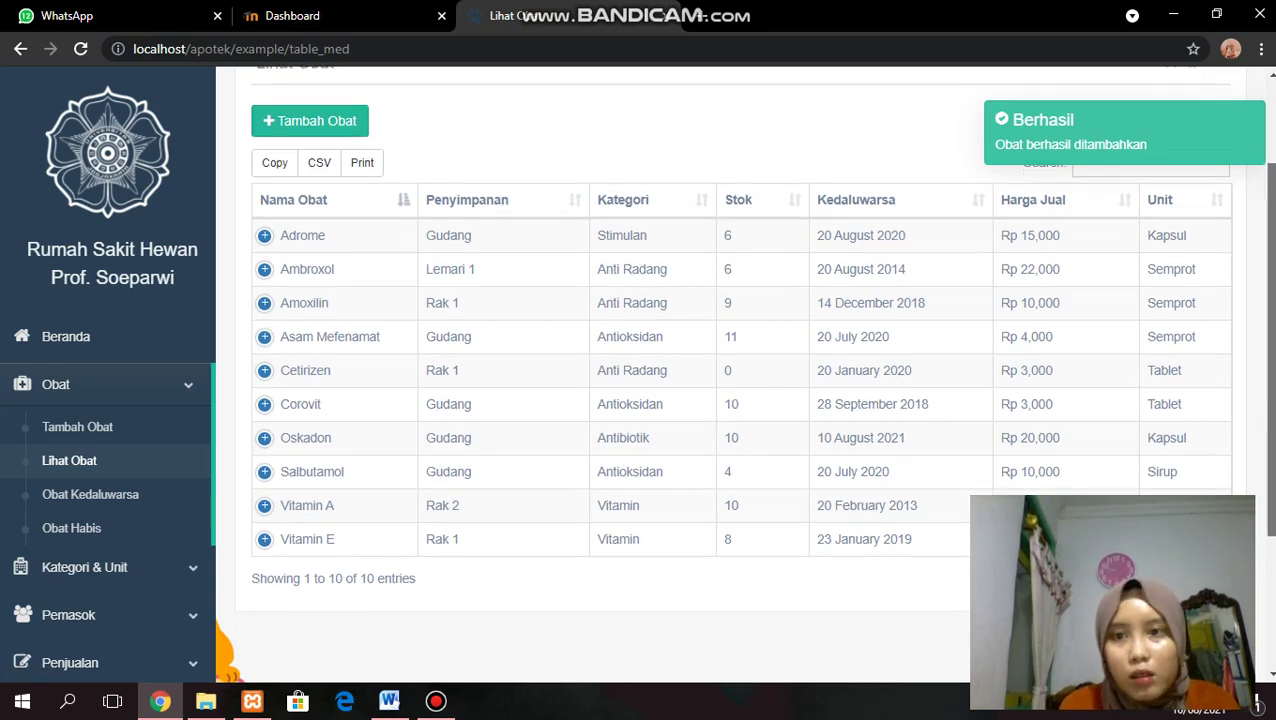
{"action": "scroll", "coordinate": [744, 374], "scroll_direction": "up", "scroll_amount": 1}
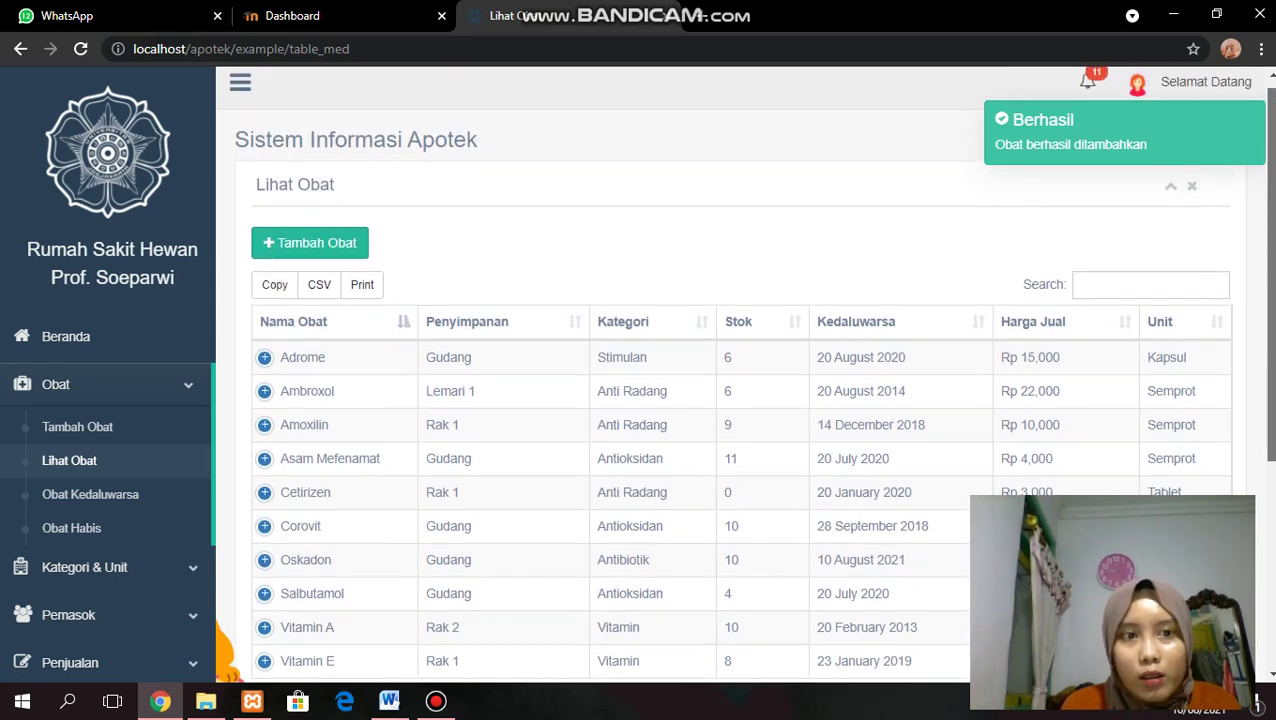
{"action": "scroll", "coordinate": [744, 373], "scroll_direction": "down", "scroll_amount": 1}
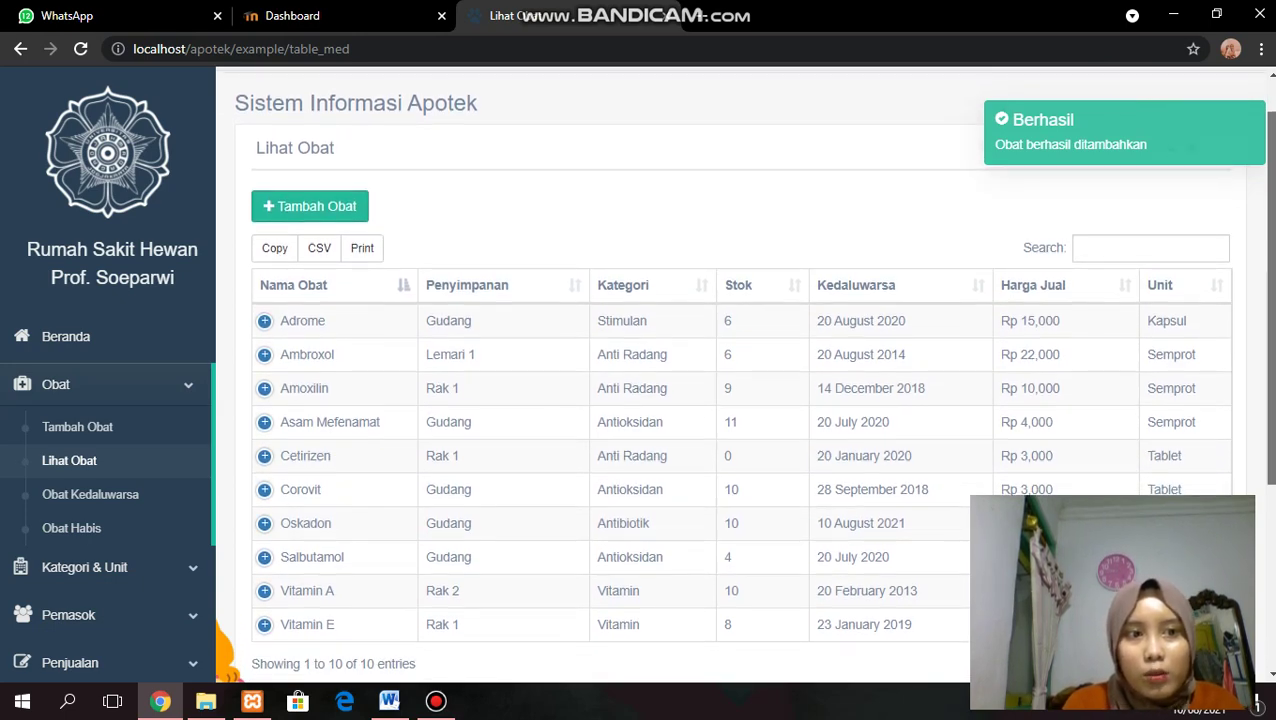
{"action": "scroll", "coordinate": [744, 373], "scroll_direction": "down", "scroll_amount": 1}
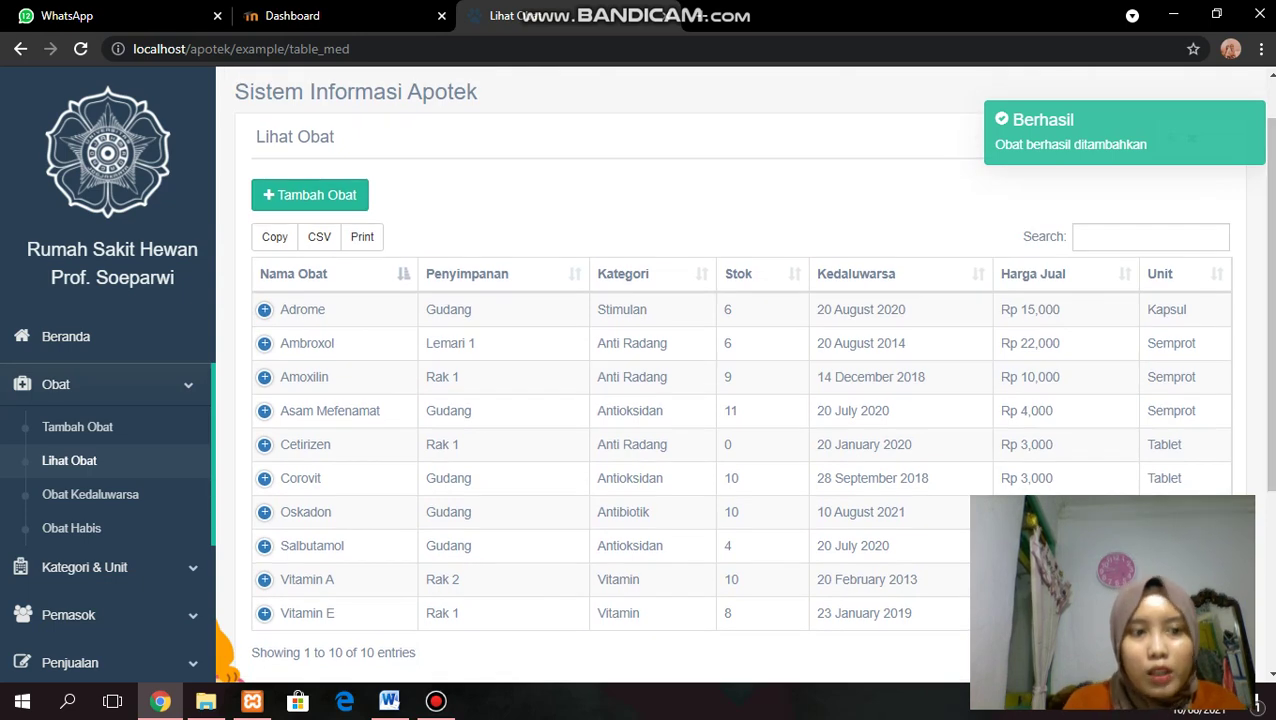
Examine the expired medicines and their suppliers in Obat Kedaluwarsa, and open the out-of-stock list Obat Habis
{"action": "left_click", "coordinate": [90, 494]}
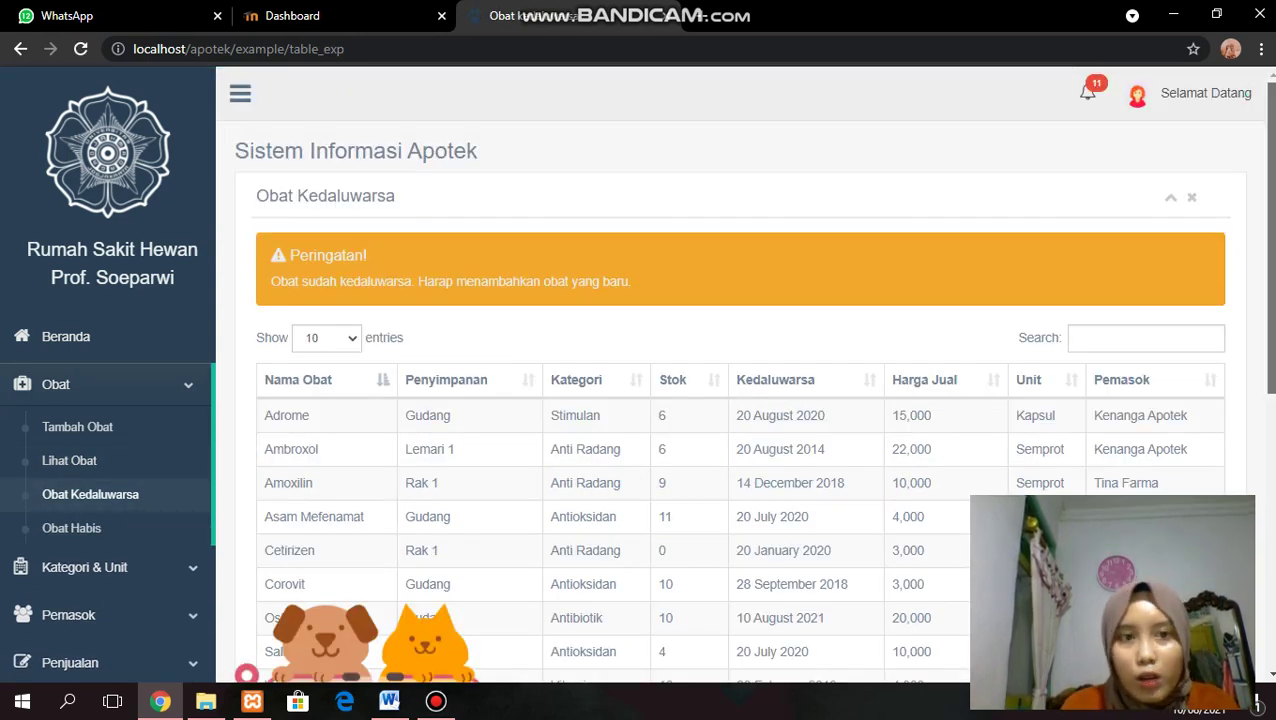
{"action": "scroll", "coordinate": [740, 374], "scroll_direction": "down", "scroll_amount": 2}
{"action": "scroll", "coordinate": [740, 374], "scroll_direction": "down", "scroll_amount": 1}
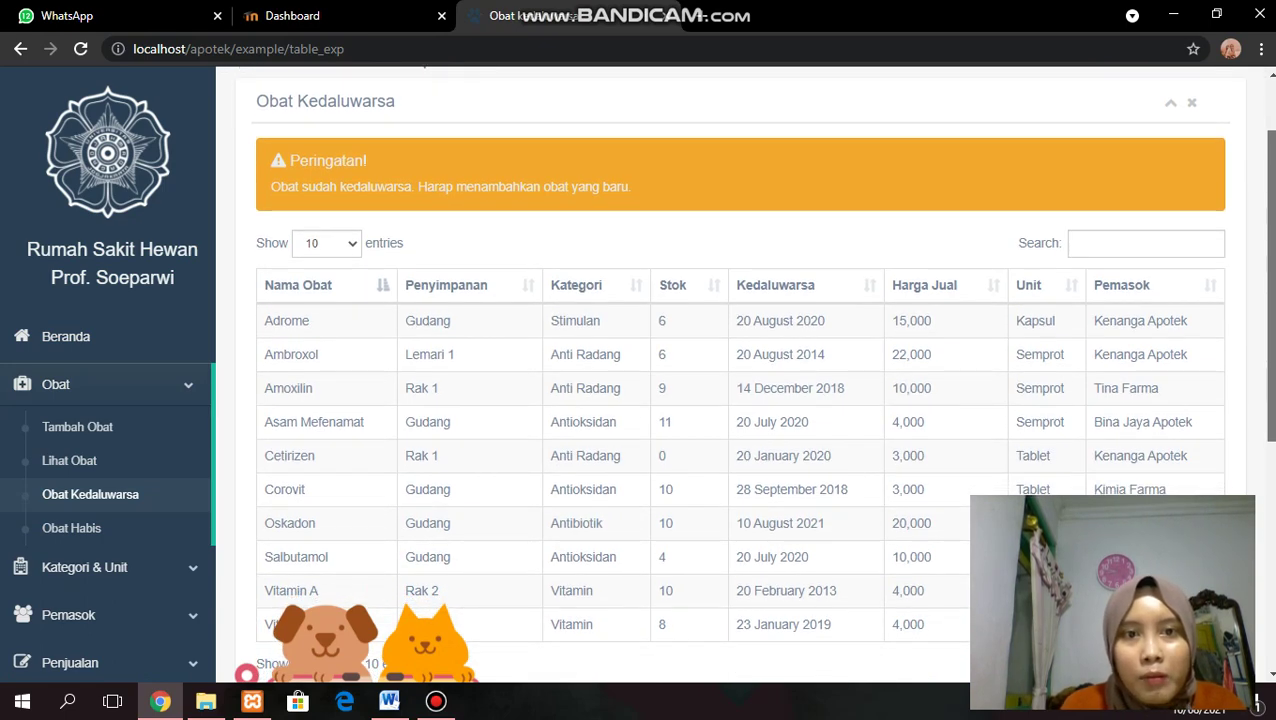
{"action": "scroll", "coordinate": [740, 374], "scroll_direction": "down", "scroll_amount": 1}
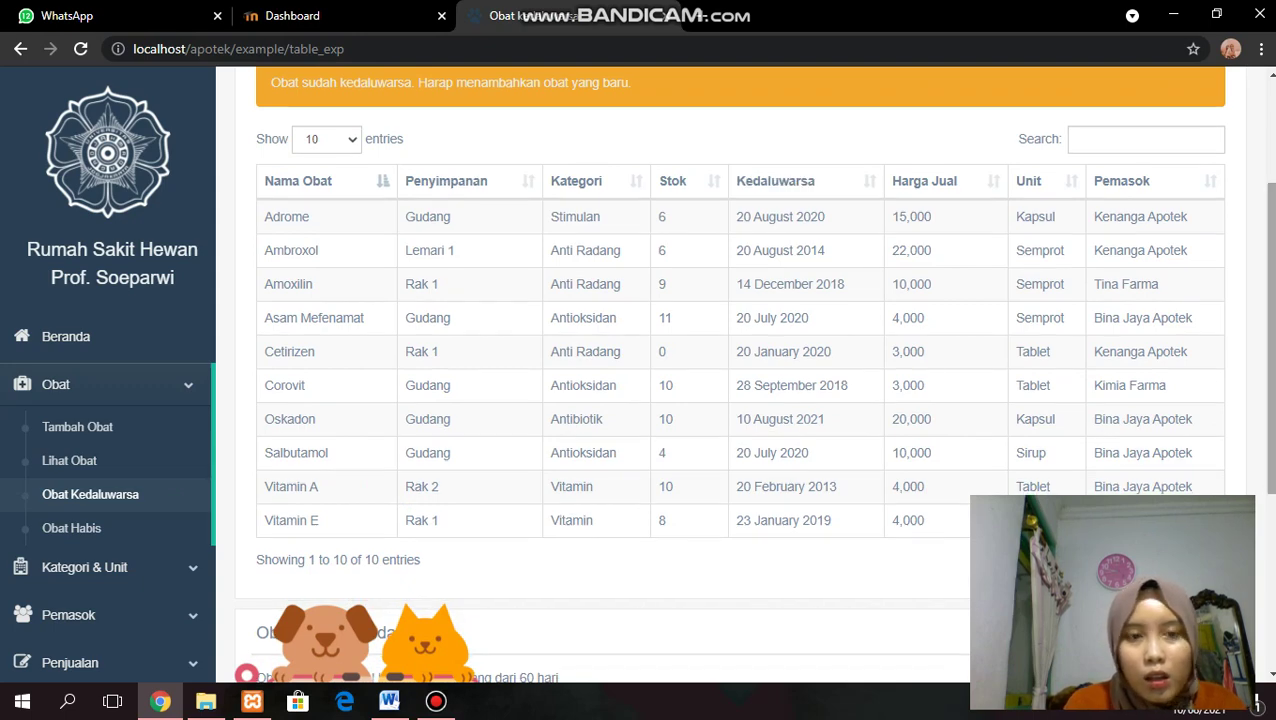
{"action": "scroll", "coordinate": [740, 374], "scroll_direction": "up", "scroll_amount": 1}
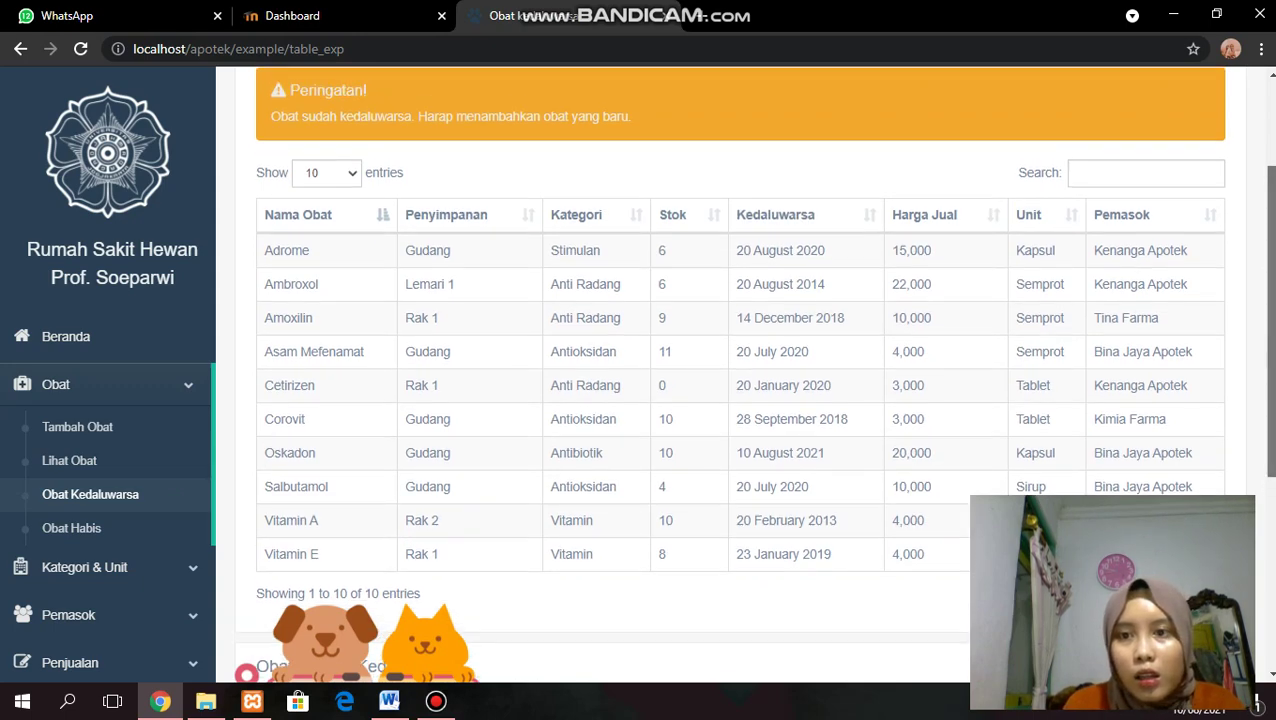
{"action": "scroll", "coordinate": [740, 374], "scroll_direction": "up", "scroll_amount": 1}
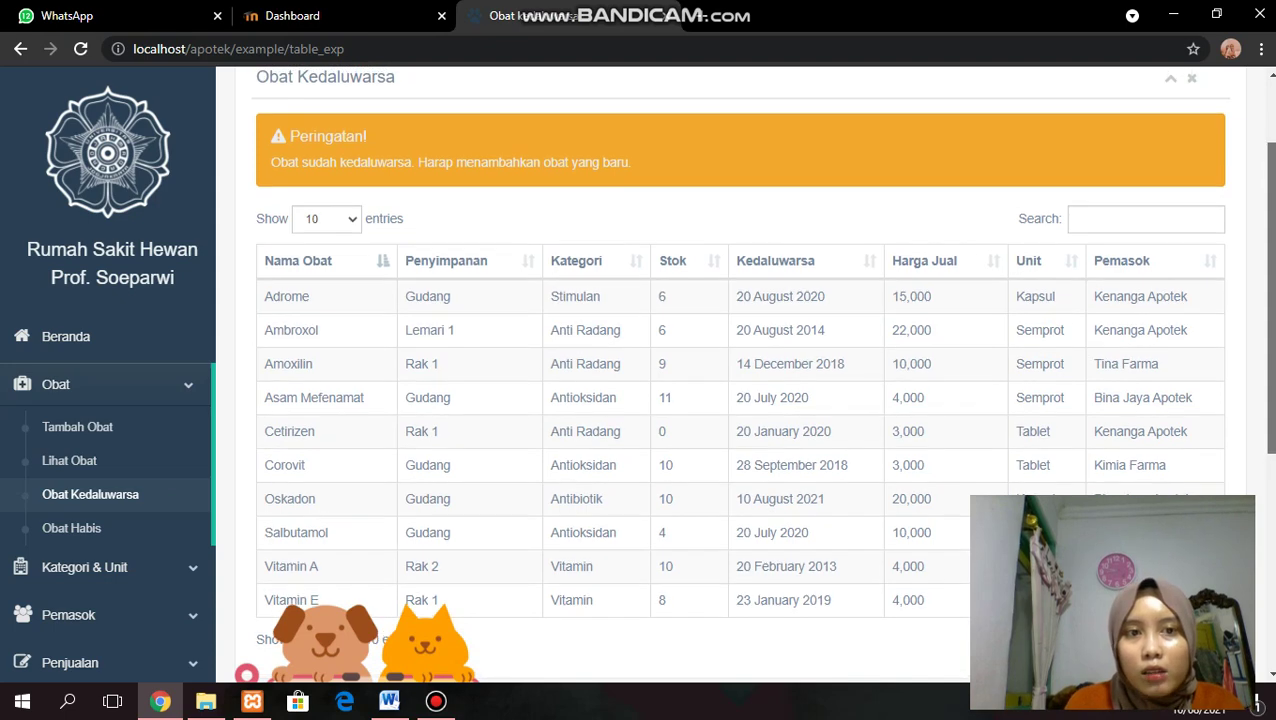
{"action": "scroll", "coordinate": [740, 374], "scroll_direction": "up", "scroll_amount": 1}
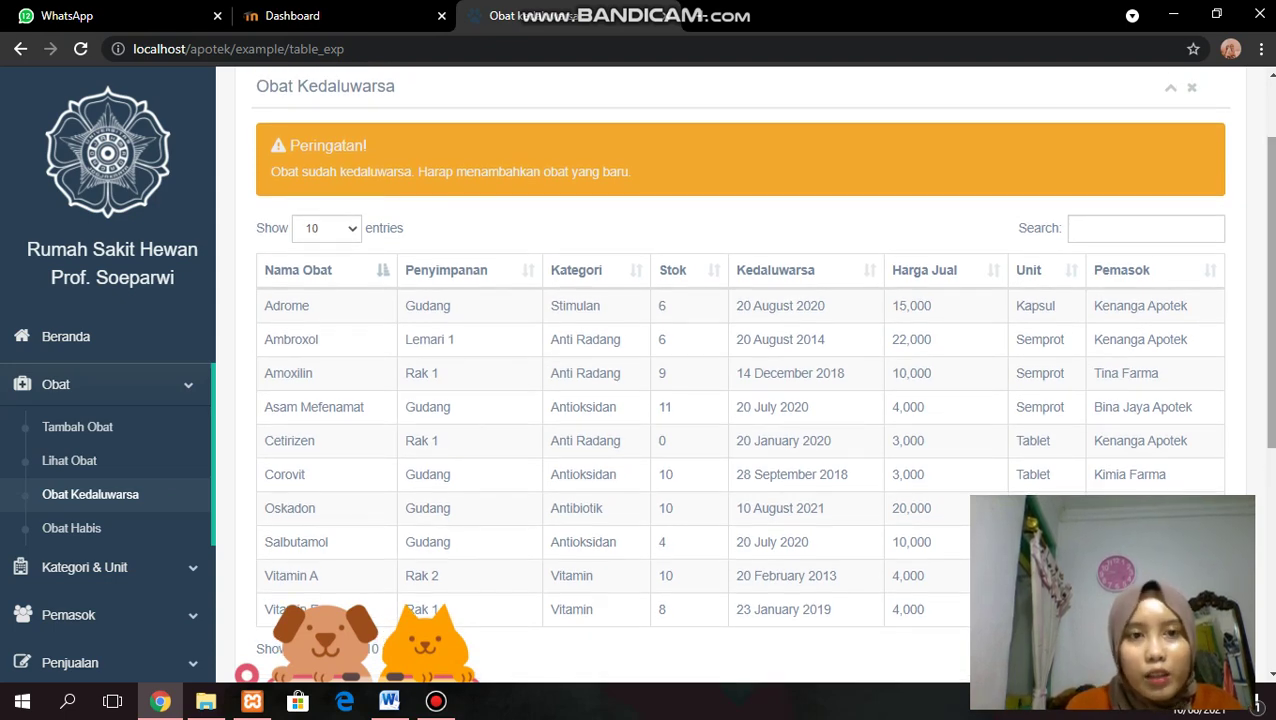
{"action": "scroll", "coordinate": [740, 374], "scroll_direction": "up", "scroll_amount": 1}
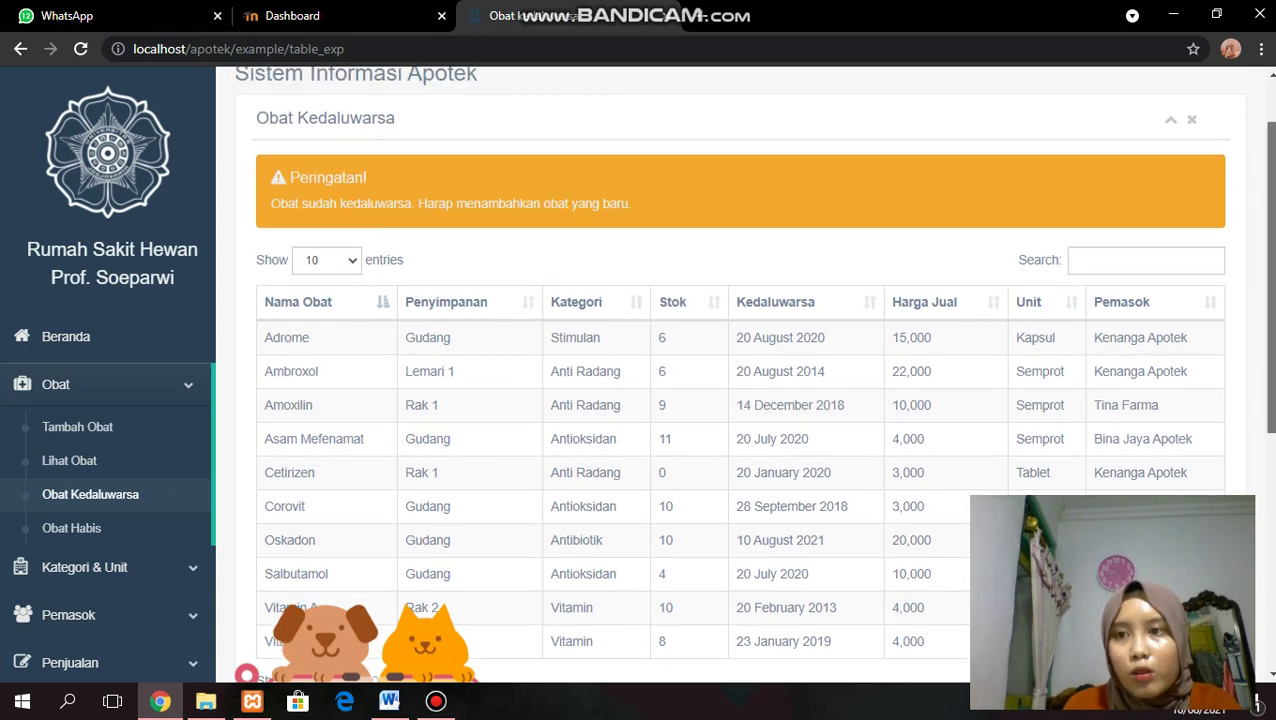
{"action": "scroll", "coordinate": [740, 374], "scroll_direction": "down", "scroll_amount": 2}
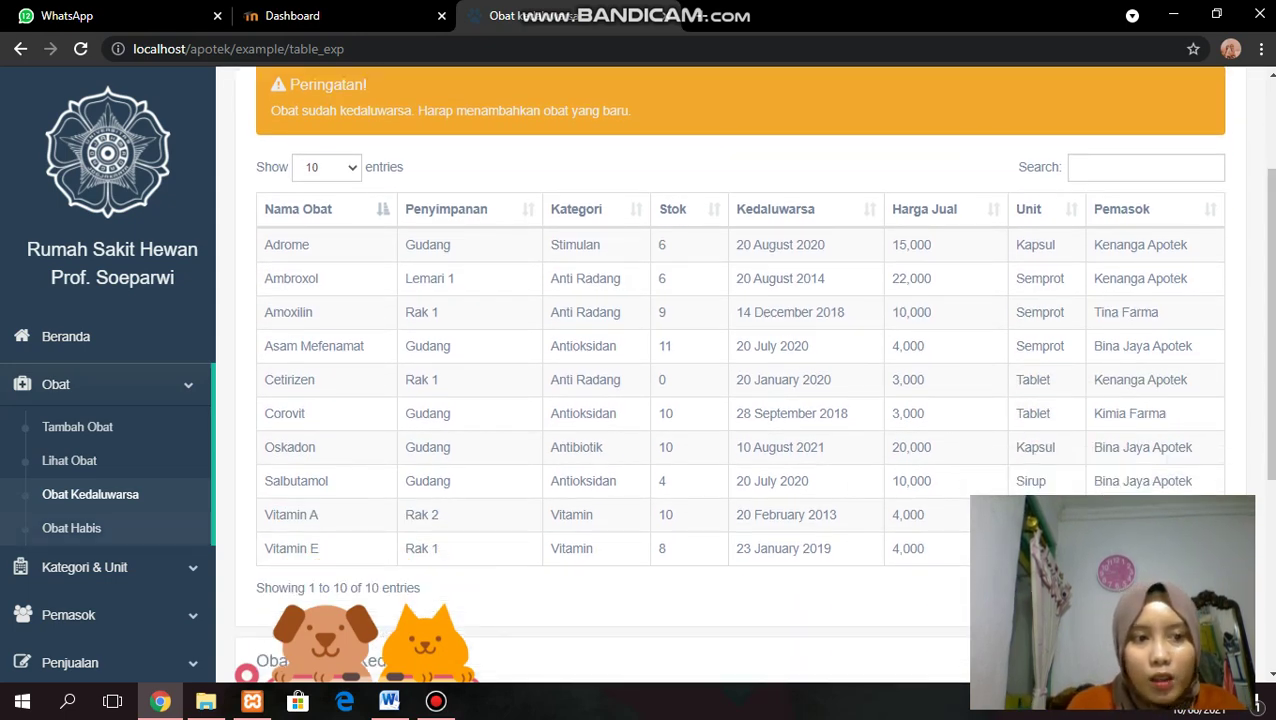
{"action": "left_click", "coordinate": [71, 528]}
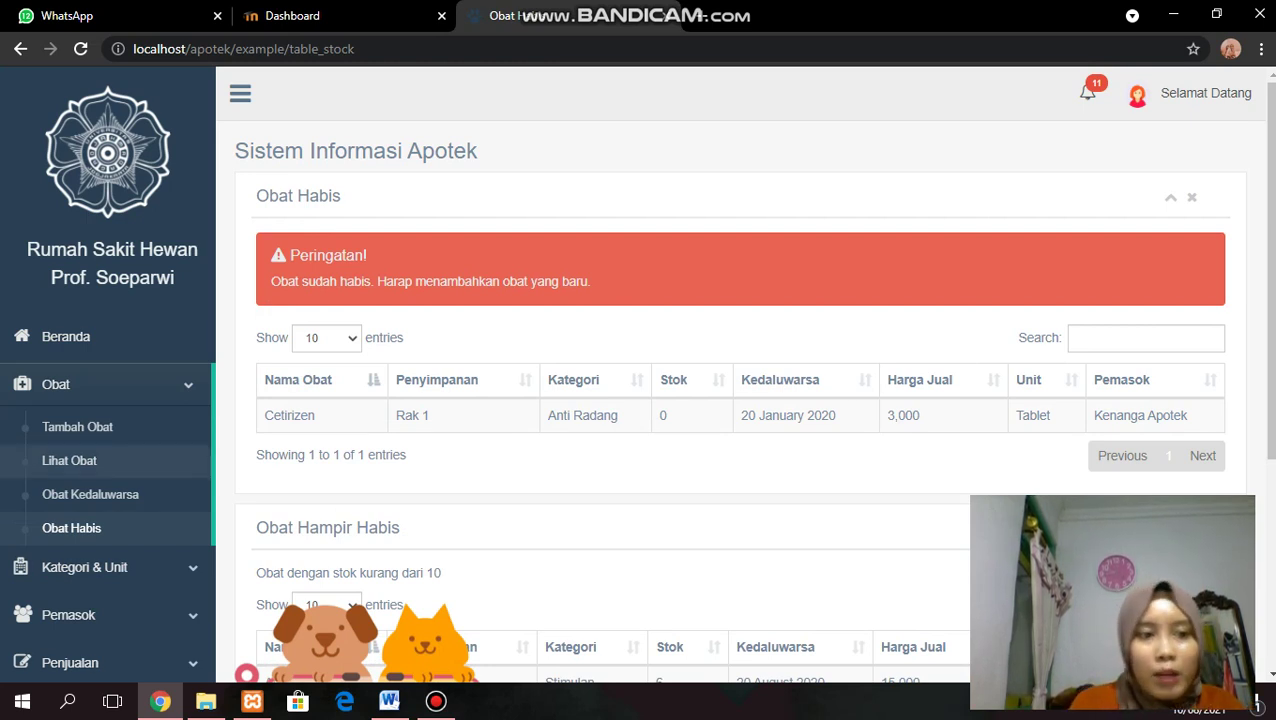
View the four Kategori & Unit pages in order: Tambah Kategori, Lihat Kategori, Tambah Unit and Lihat Unit
{"action": "left_click", "coordinate": [85, 568]}
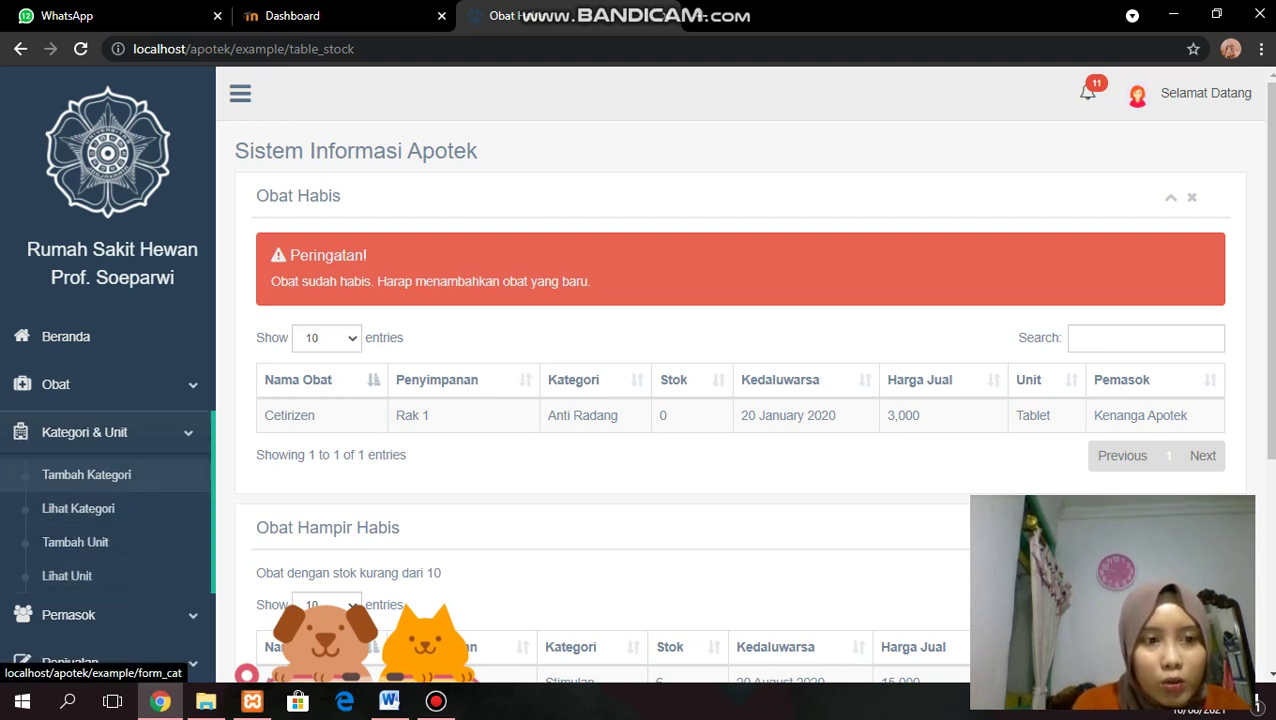
{"action": "left_click", "coordinate": [86, 474]}
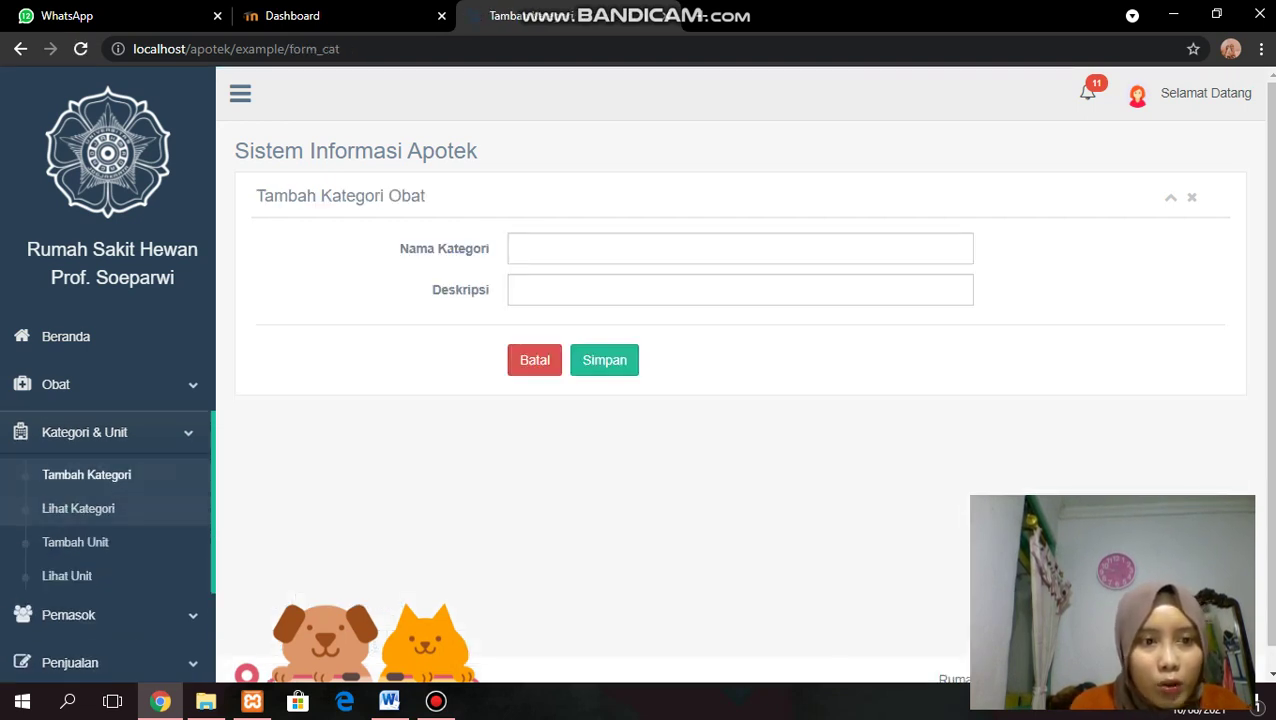
{"action": "left_click", "coordinate": [78, 508]}
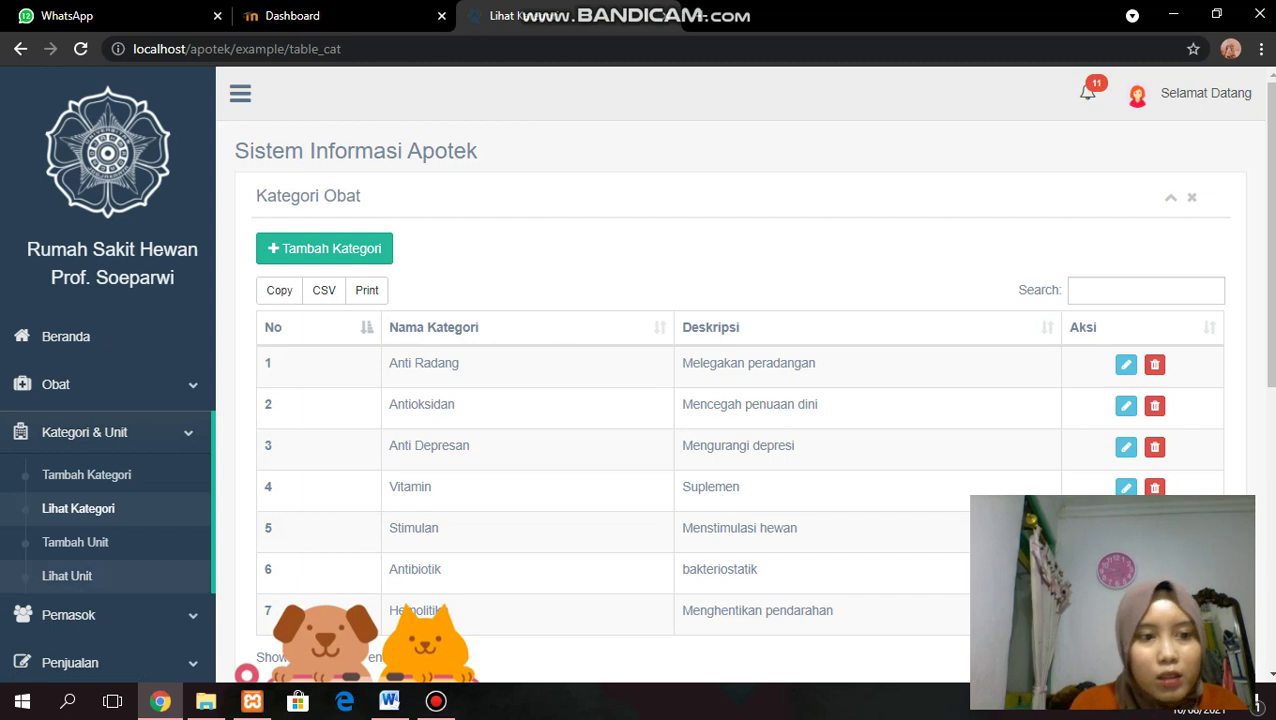
{"action": "left_click", "coordinate": [75, 542]}
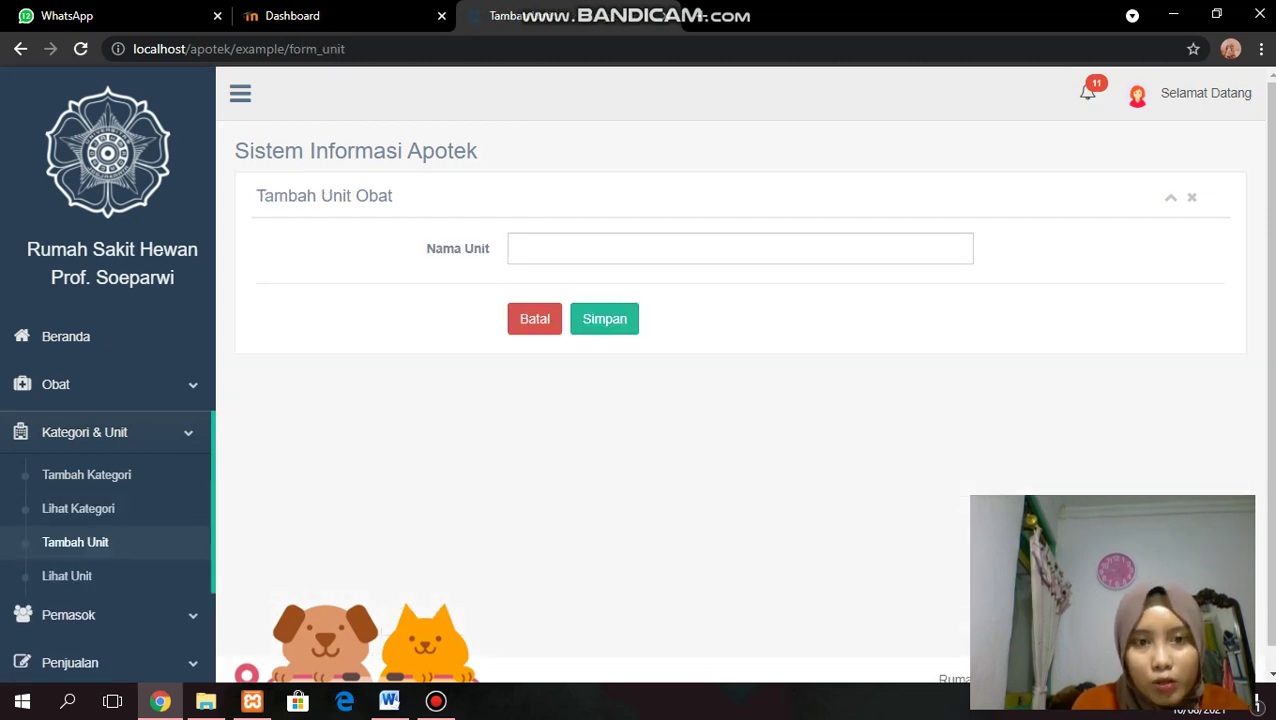
{"action": "left_click", "coordinate": [67, 576]}
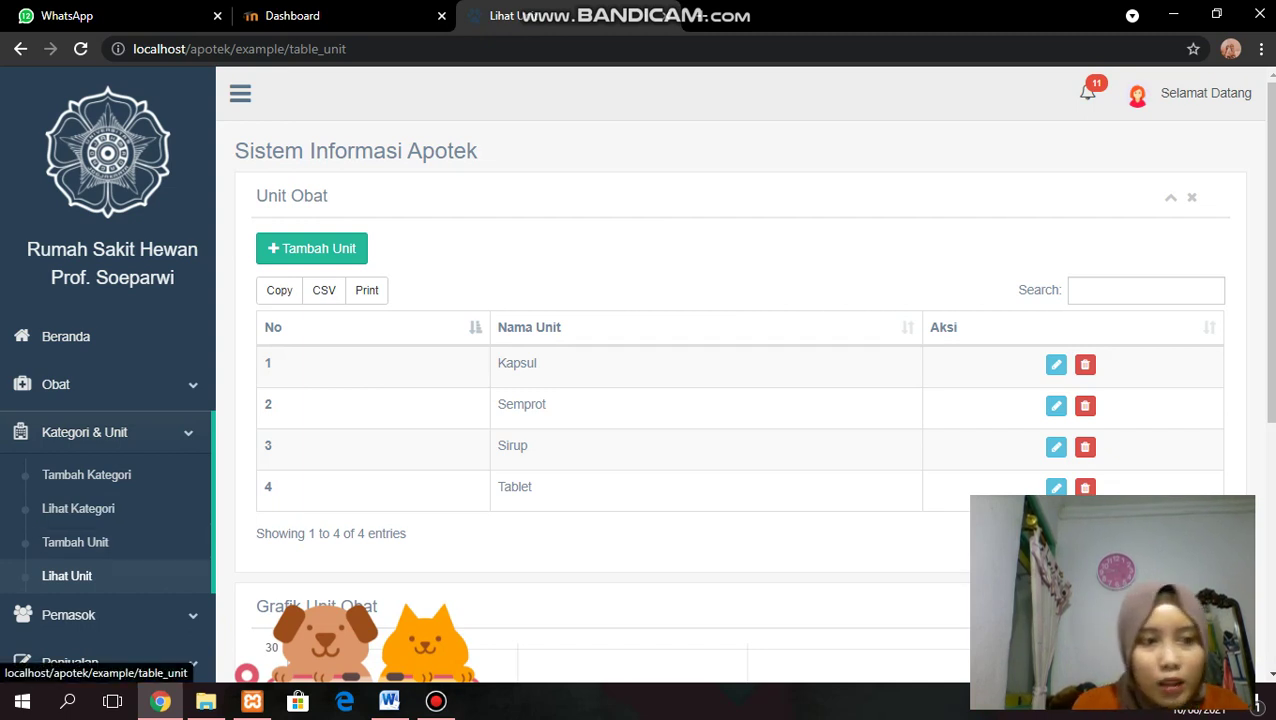
View the new supplier form, Tambah Pemasok, and the new sale form, Tambah Penjualan, without filling them in
{"action": "left_click", "coordinate": [68, 615]}
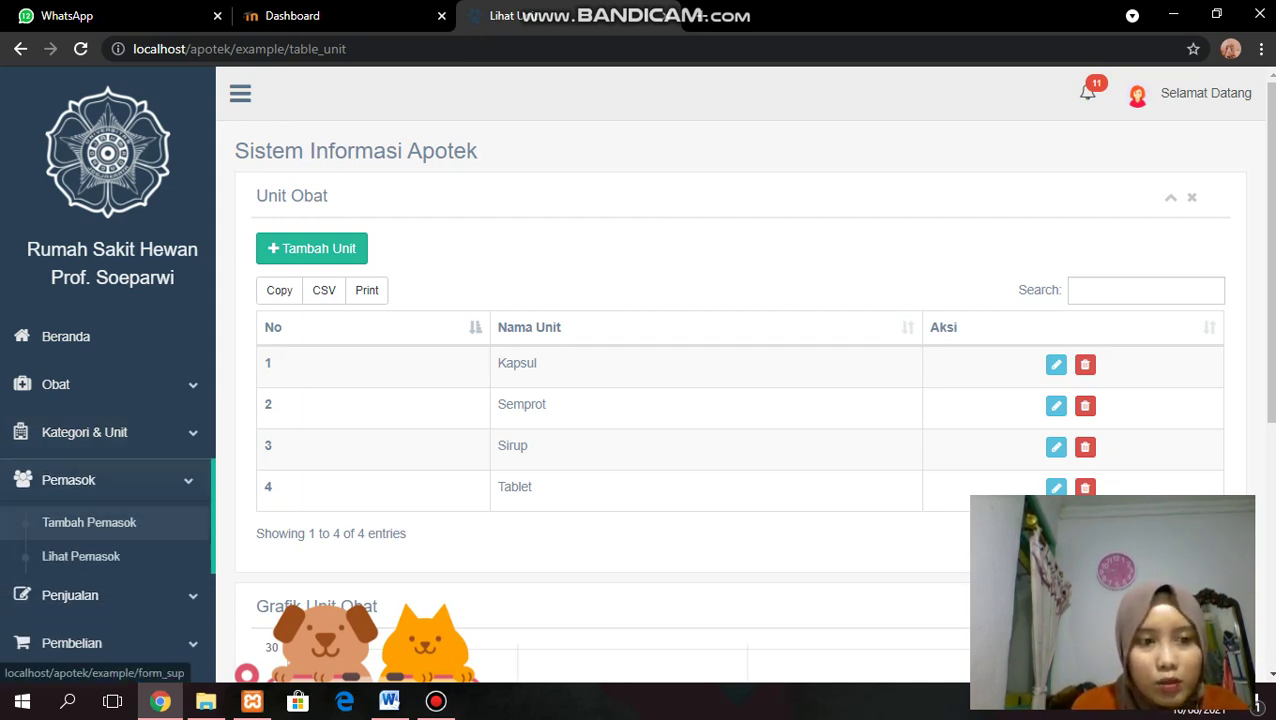
{"action": "left_click", "coordinate": [89, 522]}
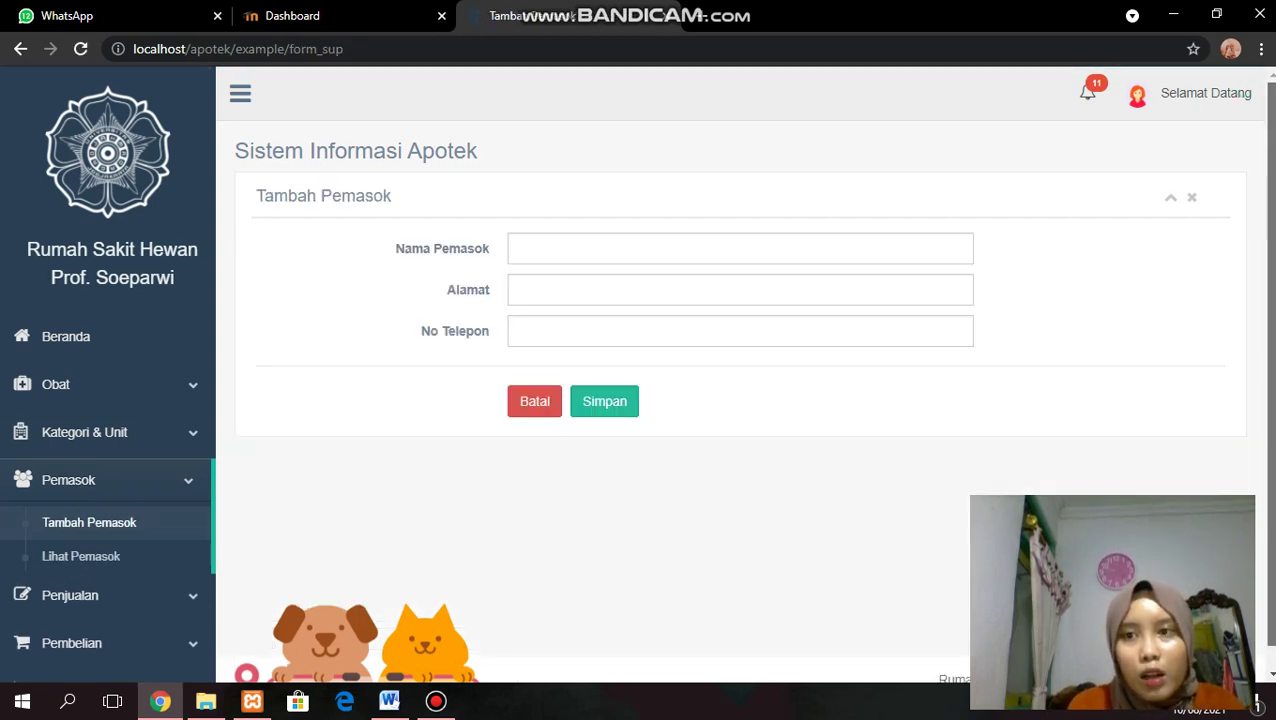
{"action": "scroll", "coordinate": [743, 374], "scroll_direction": "down", "scroll_amount": 1}
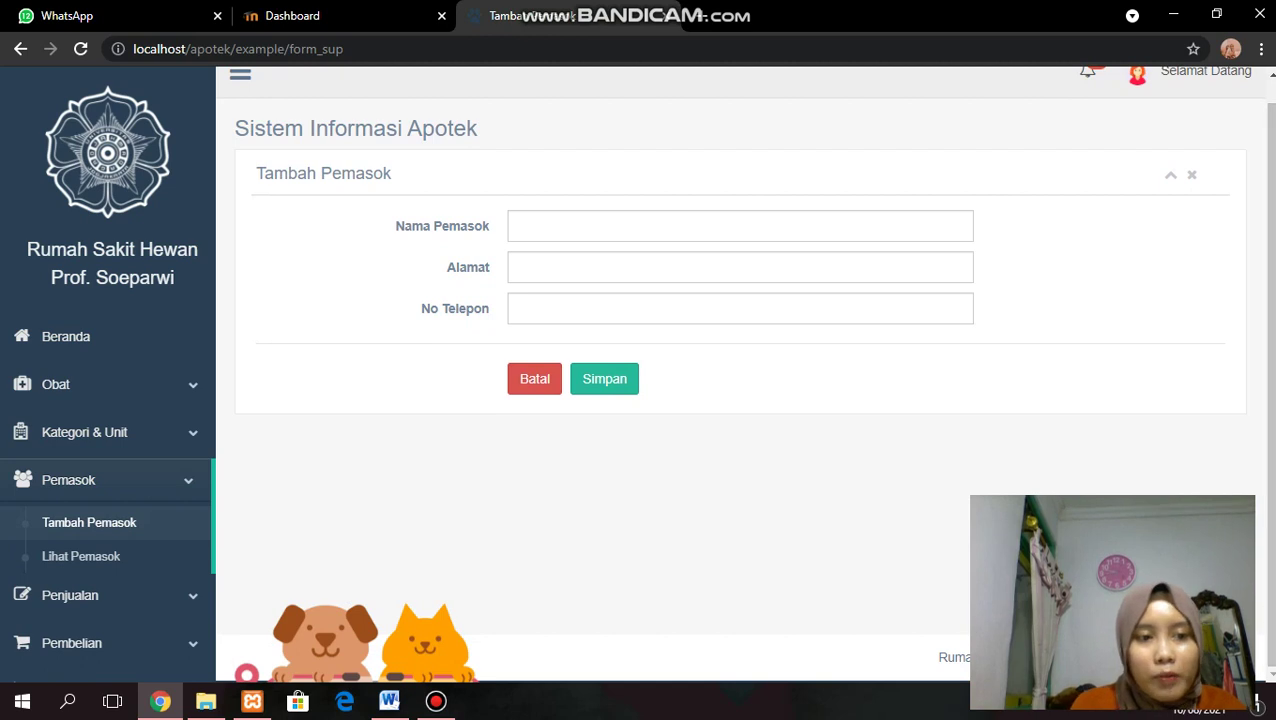
{"action": "left_click", "coordinate": [70, 595]}
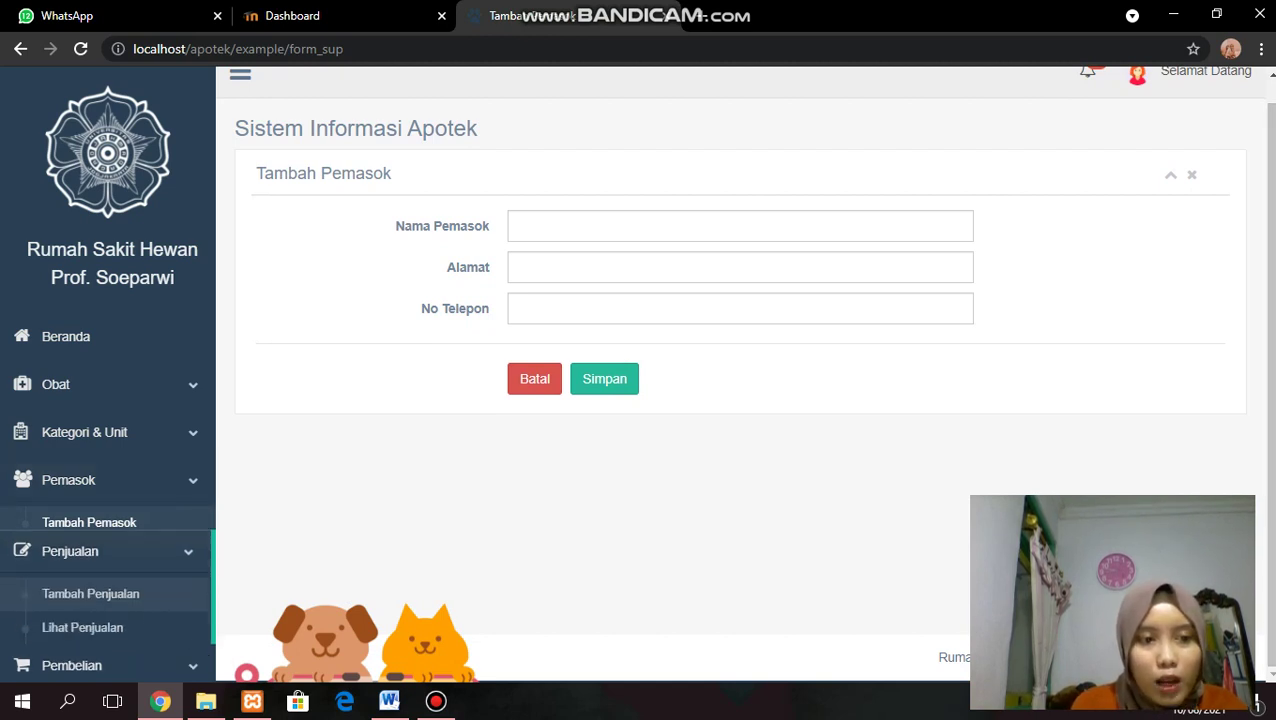
{"action": "left_click", "coordinate": [90, 570]}
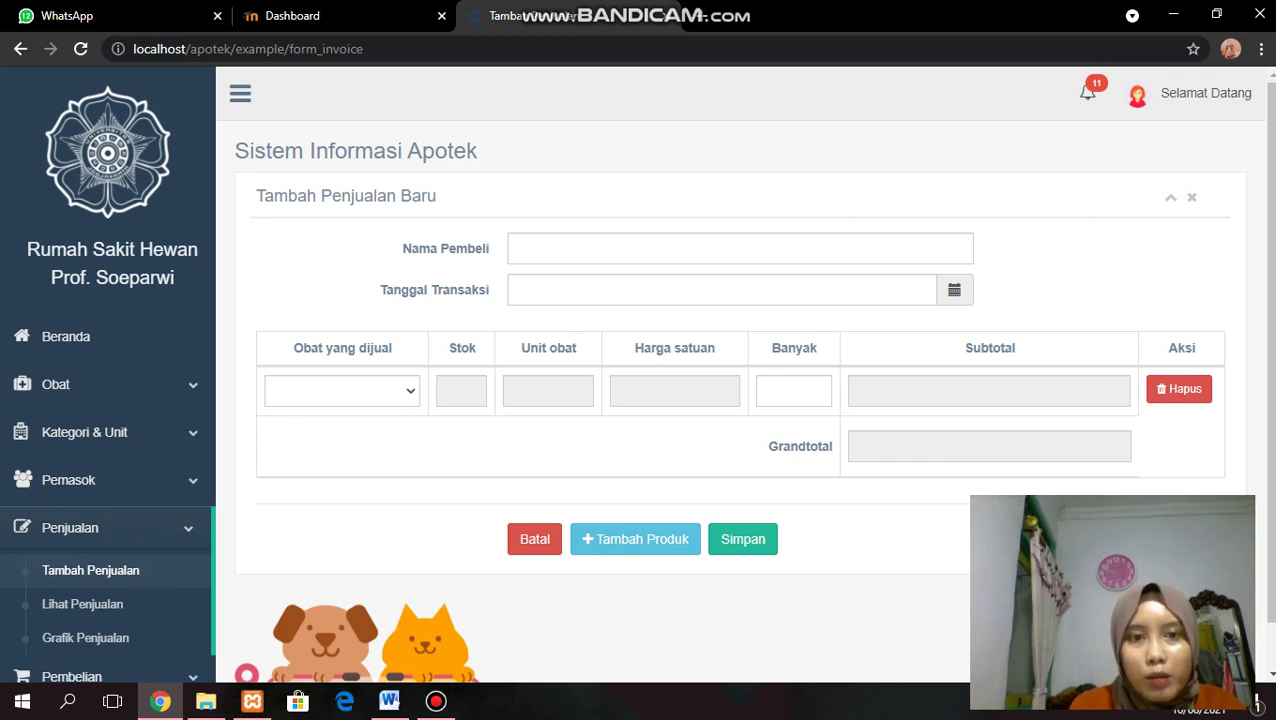
Examine the transactions, buyers, quantities and totals in Lihat Penjualan, and open the sales chart Grafik Penjualan
{"action": "left_click", "coordinate": [82, 604]}
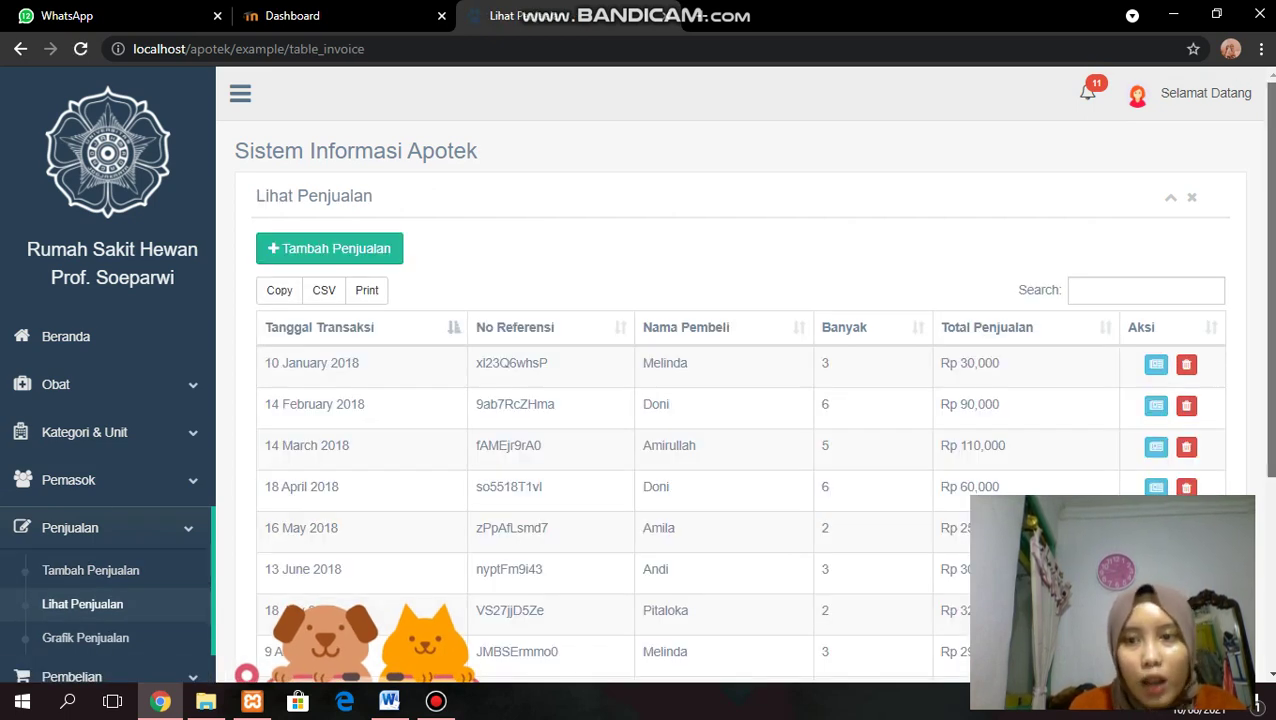
{"action": "scroll", "coordinate": [740, 400], "scroll_direction": "down", "scroll_amount": 3}
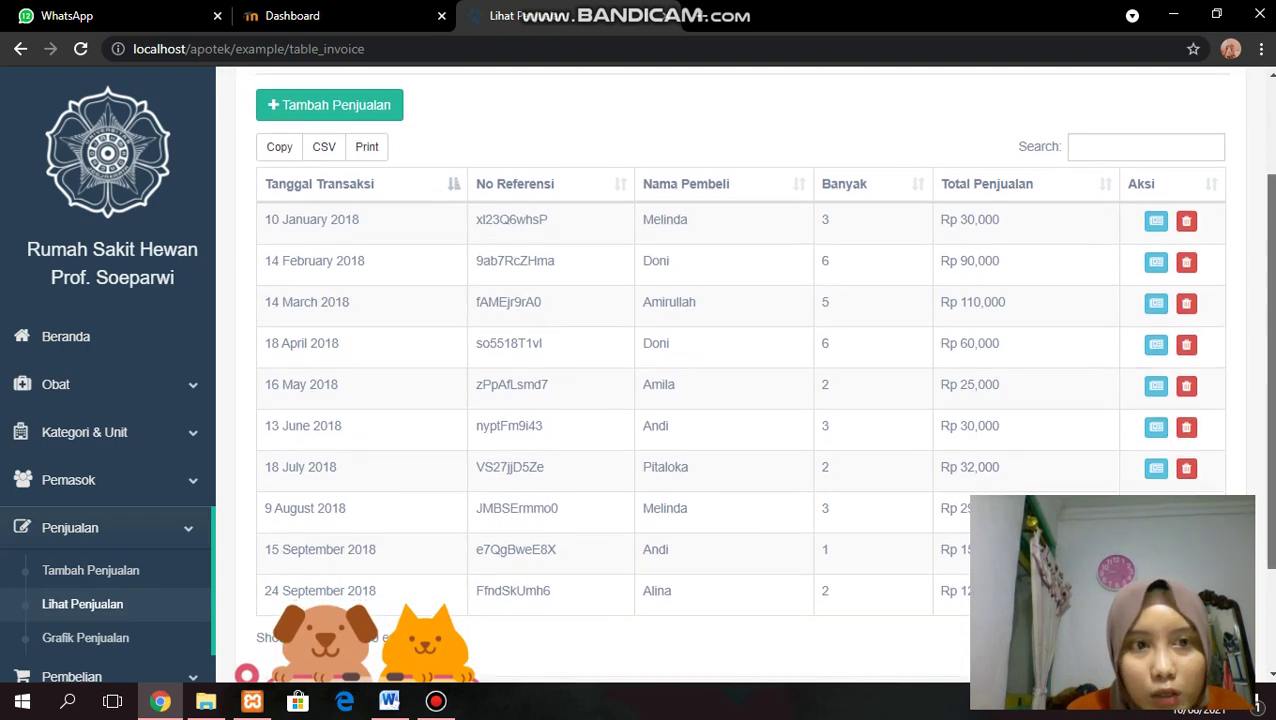
{"action": "scroll", "coordinate": [740, 400], "scroll_direction": "down", "scroll_amount": 1}
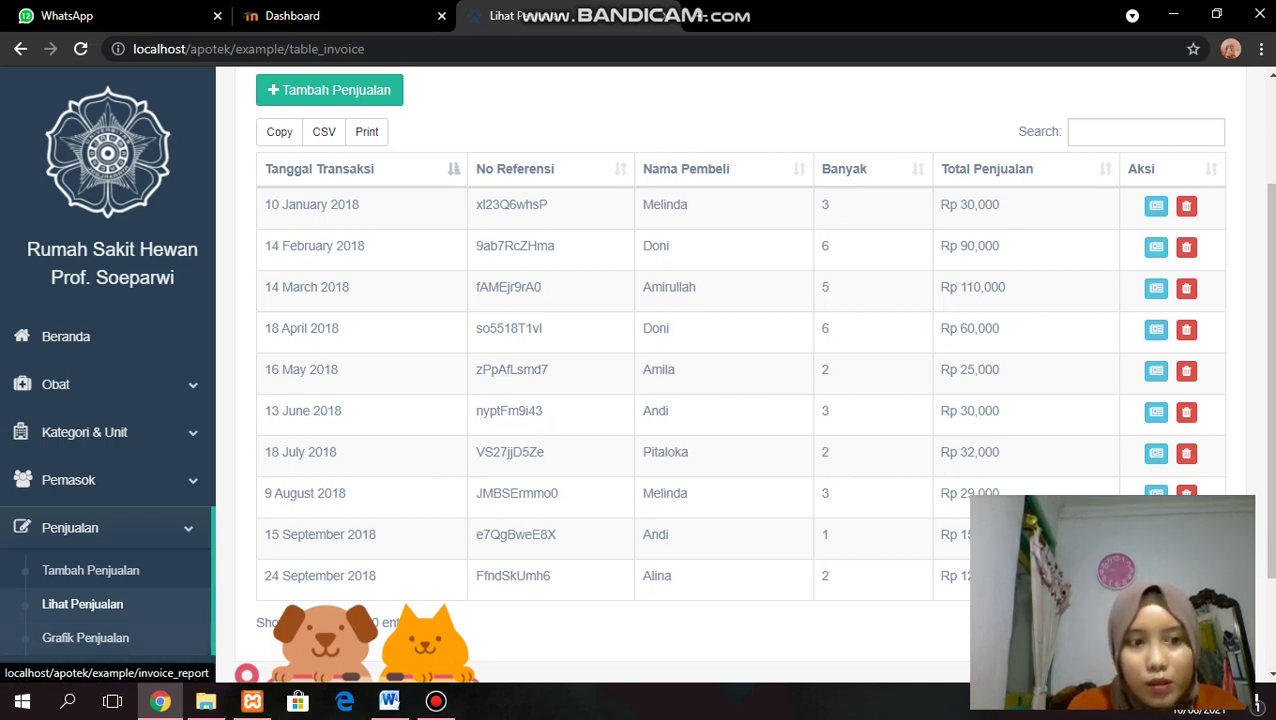
{"action": "scroll", "coordinate": [740, 400], "scroll_direction": "down", "scroll_amount": 1}
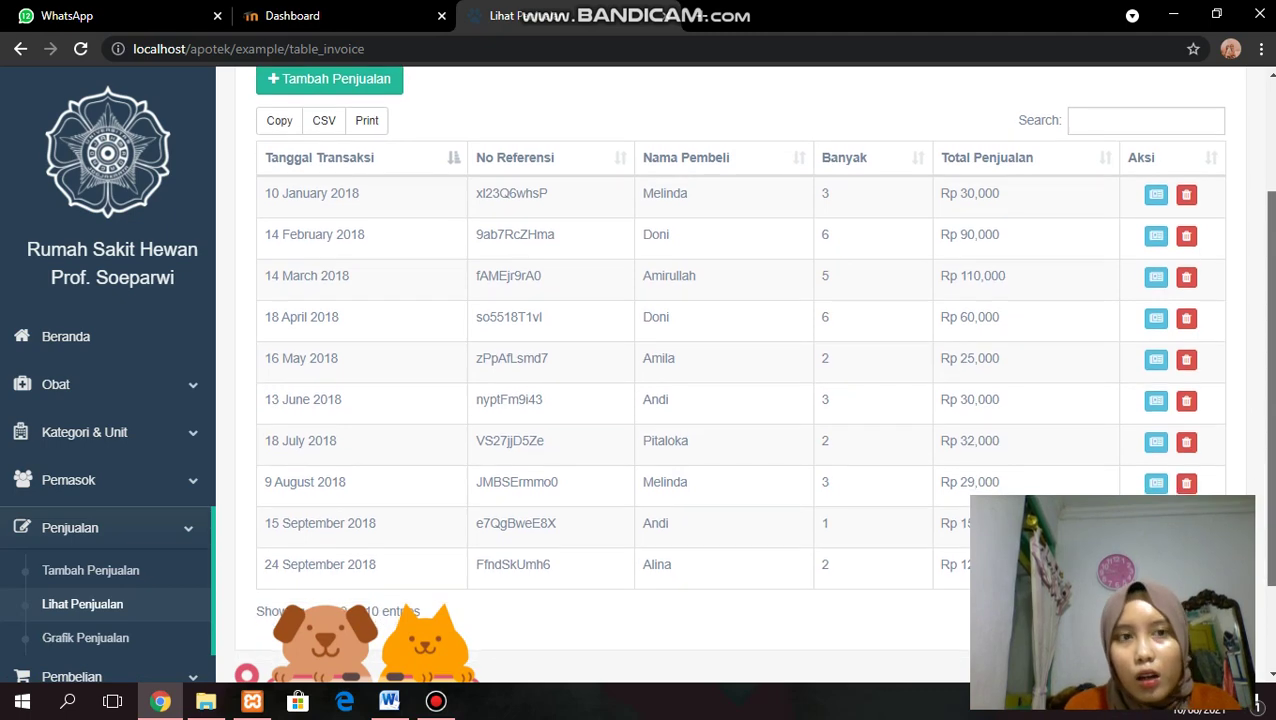
{"action": "scroll", "coordinate": [740, 400], "scroll_direction": "up", "scroll_amount": 1}
{"action": "scroll", "coordinate": [740, 400], "scroll_direction": "up", "scroll_amount": 1}
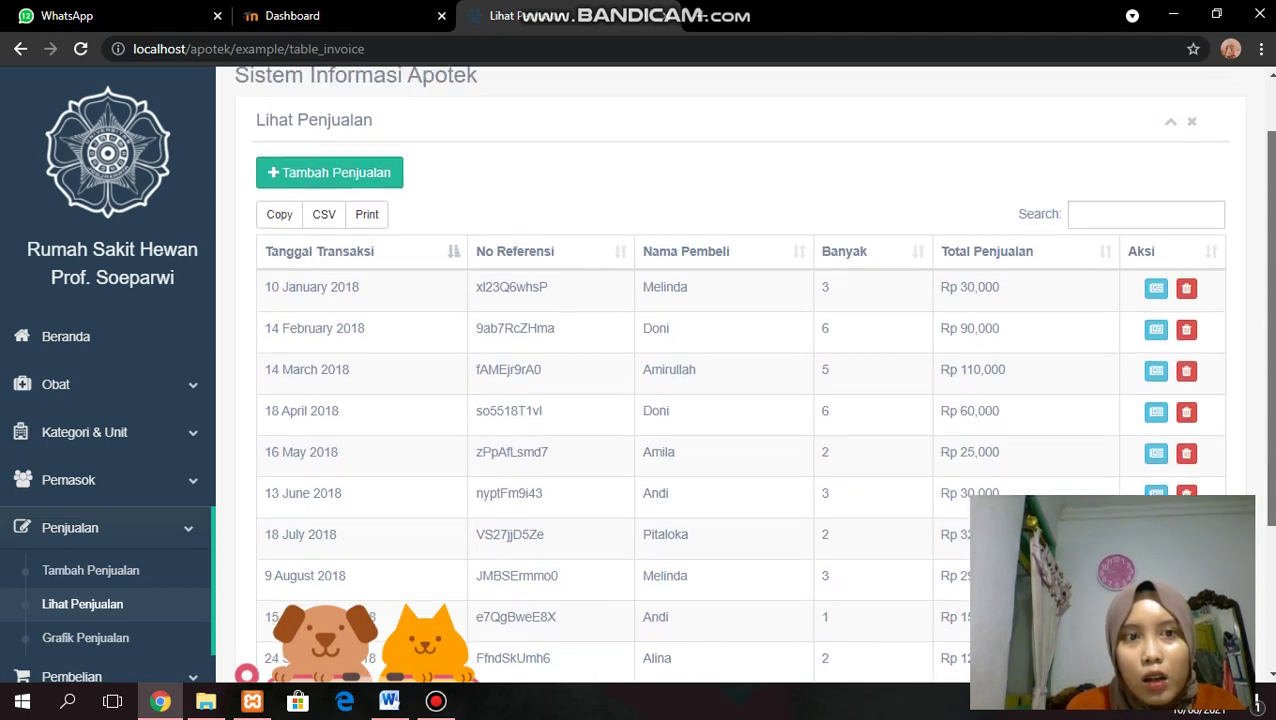
{"action": "scroll", "coordinate": [740, 400], "scroll_direction": "up", "scroll_amount": 1}
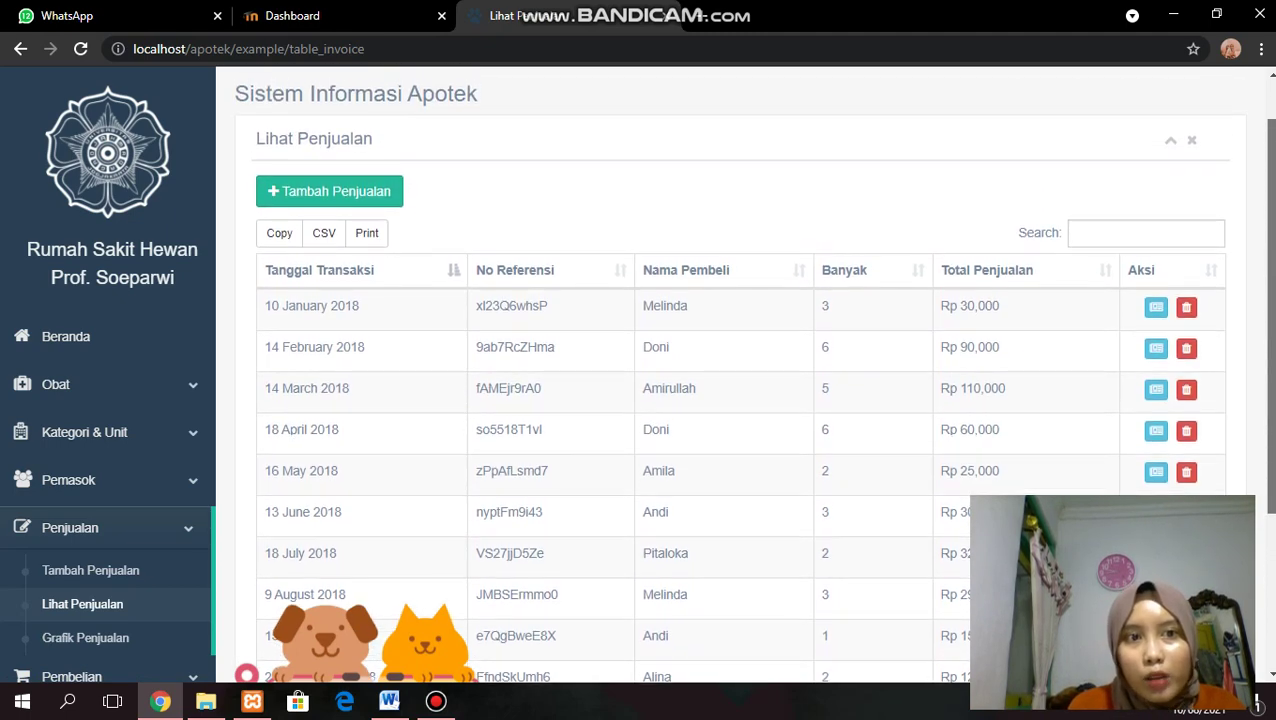
{"action": "scroll", "coordinate": [740, 400], "scroll_direction": "down", "scroll_amount": 1}
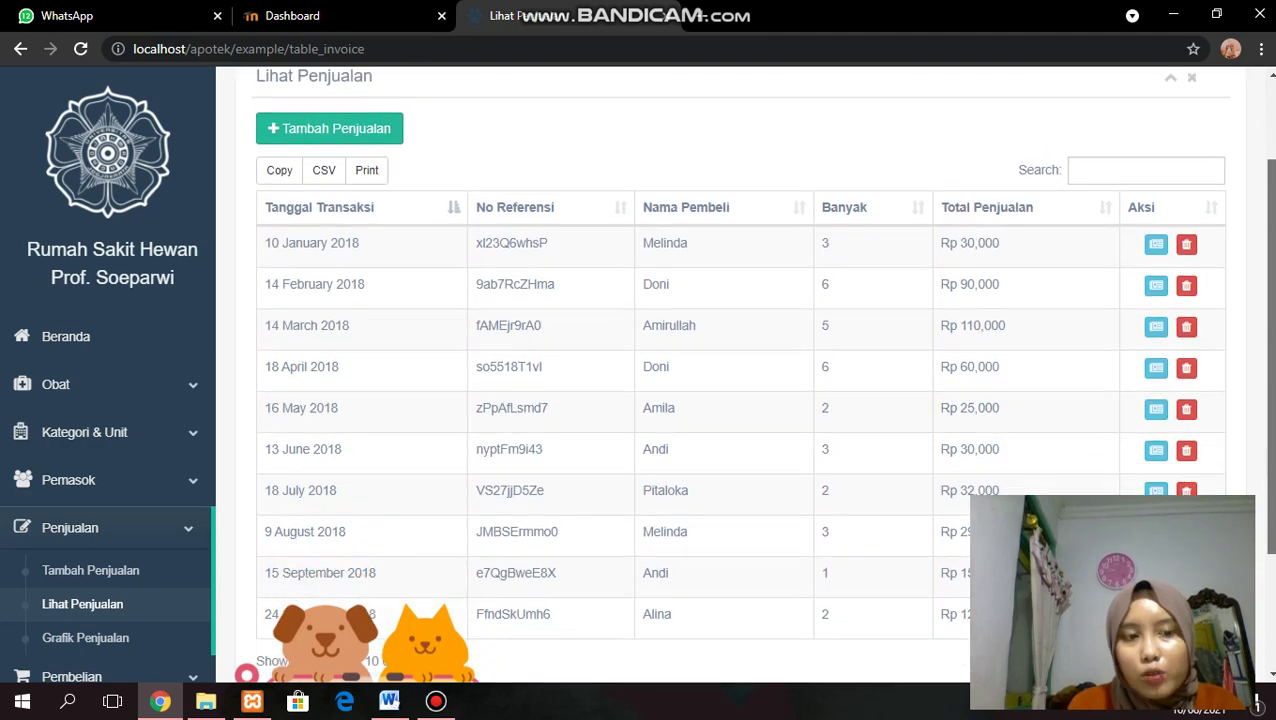
{"action": "left_click", "coordinate": [85, 637]}
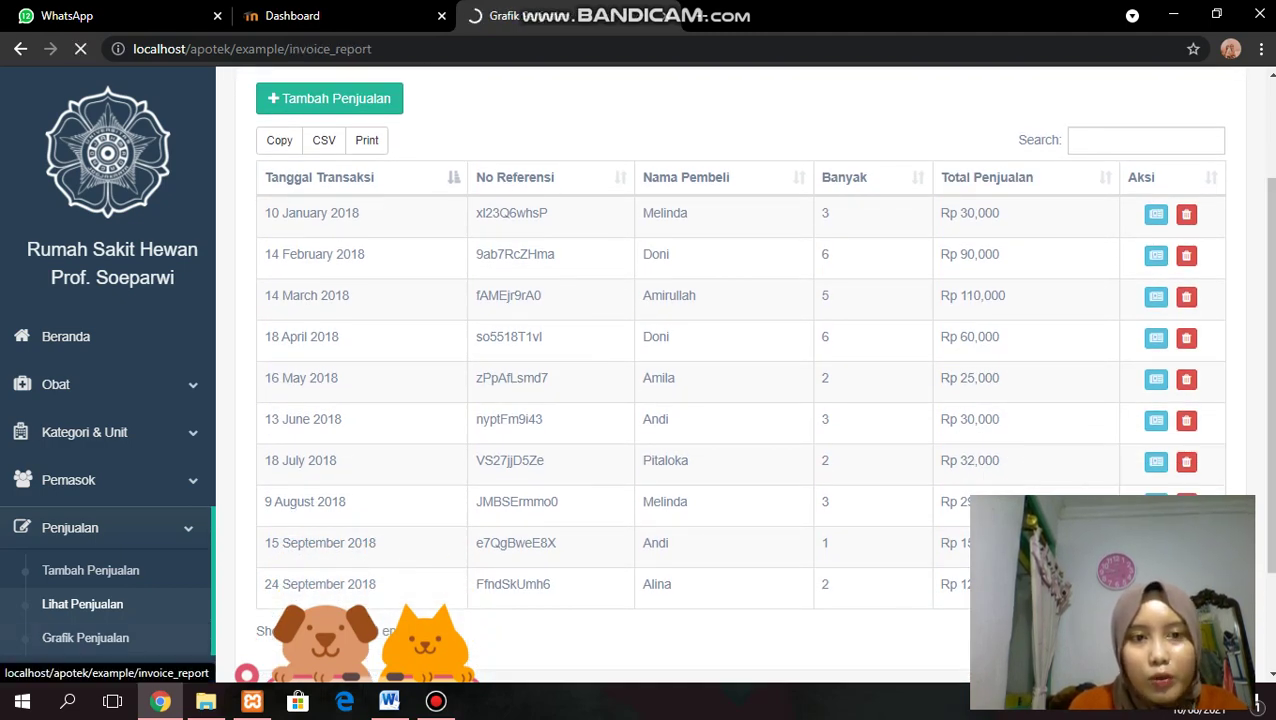
View the sales and income ranking sections of Grafik Penjualan, and open the purchase list Lihat Pembelian
{"action": "scroll", "coordinate": [740, 400], "scroll_direction": "down", "scroll_amount": 3}
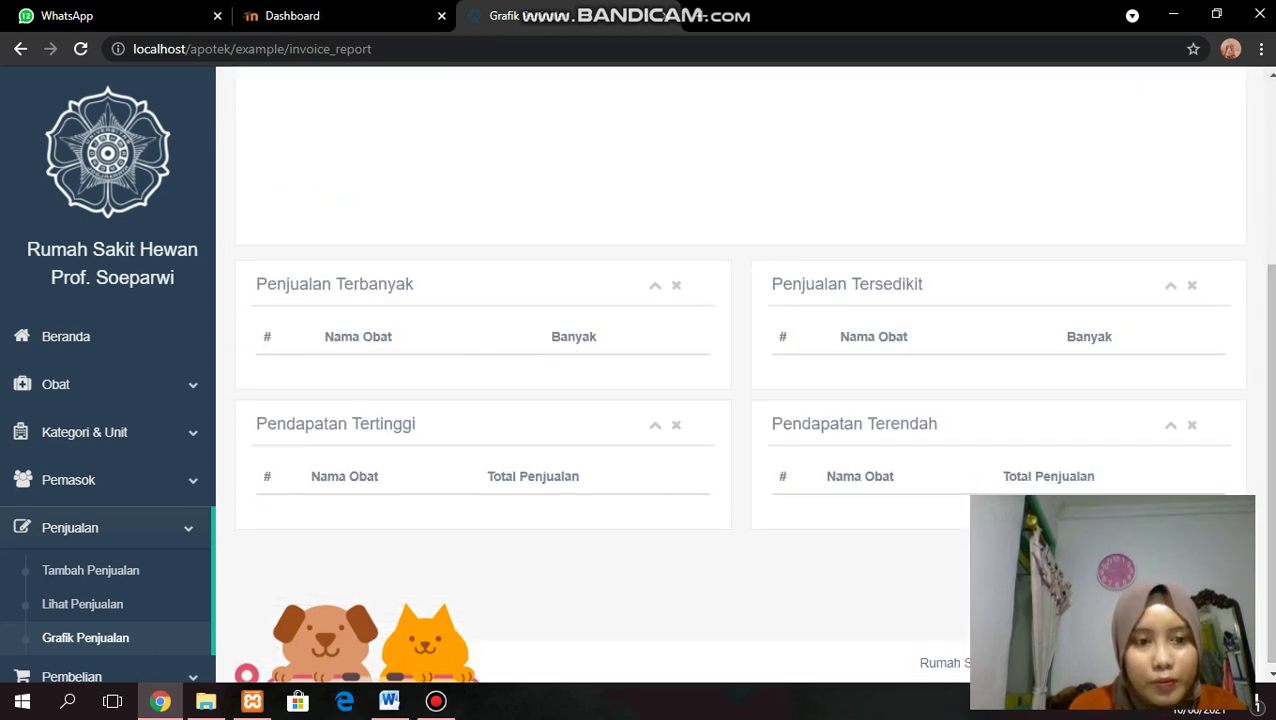
{"action": "left_click_drag", "start_coordinate": [38, 570], "coordinate": [142, 572]}
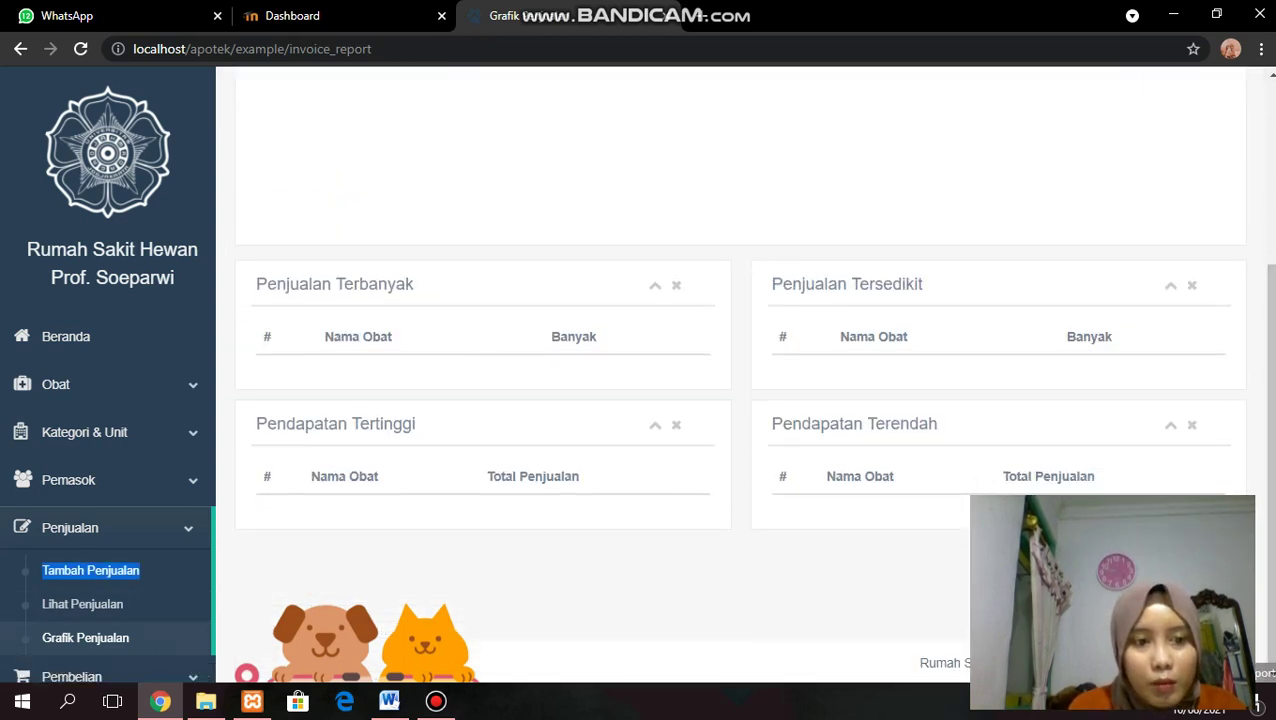
{"action": "left_click", "coordinate": [72, 676]}
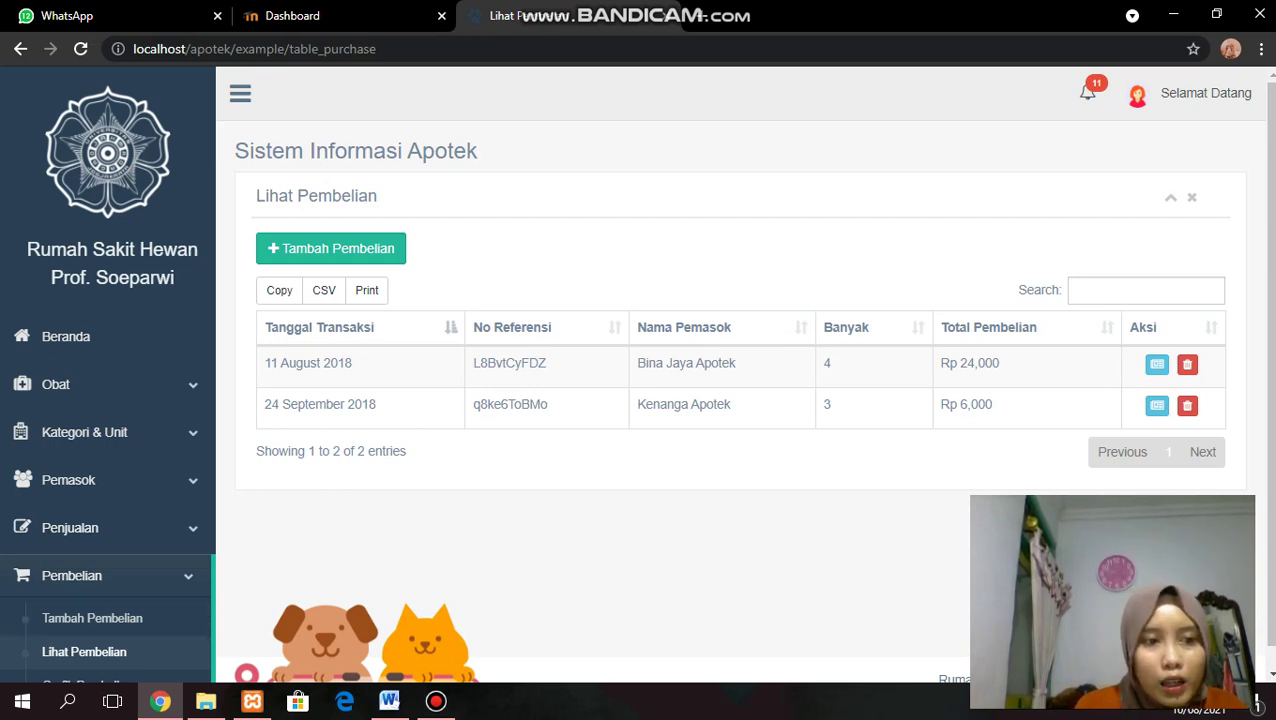
Revisit the new sale form Tambah Penjualan and review the transactions in Lihat Penjualan
{"action": "left_click", "coordinate": [70, 527]}
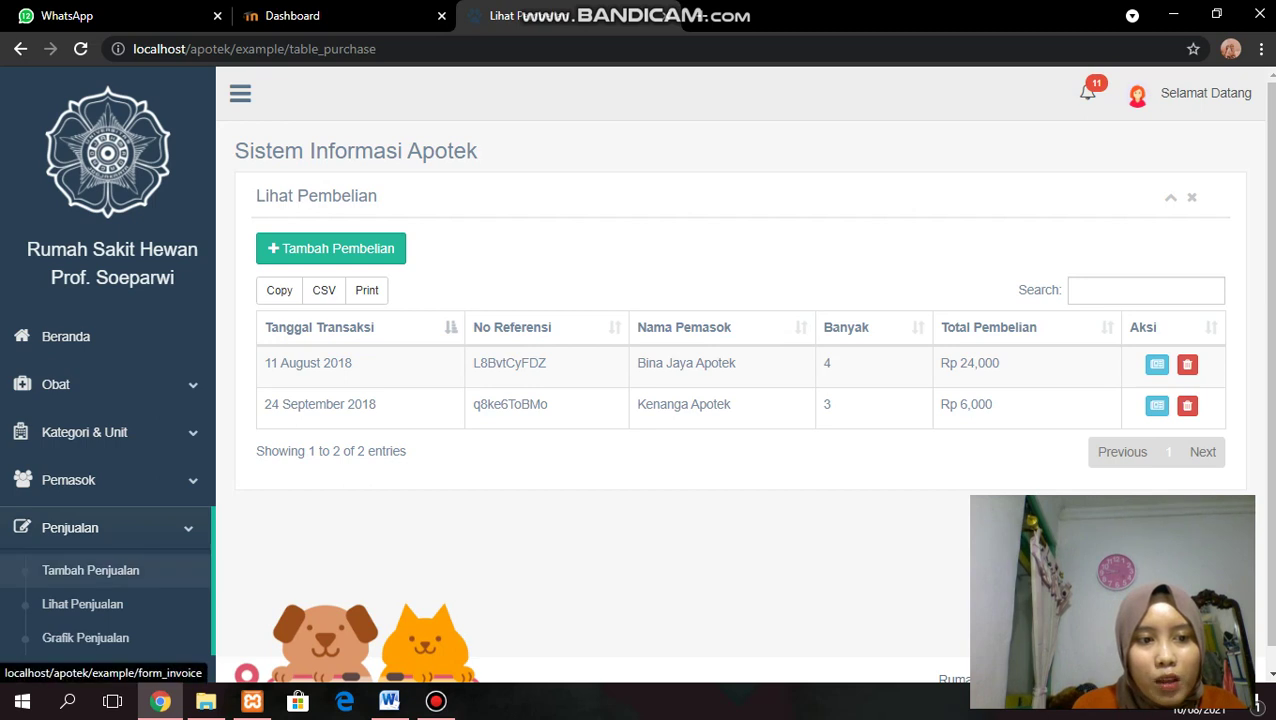
{"action": "left_click", "coordinate": [90, 570]}
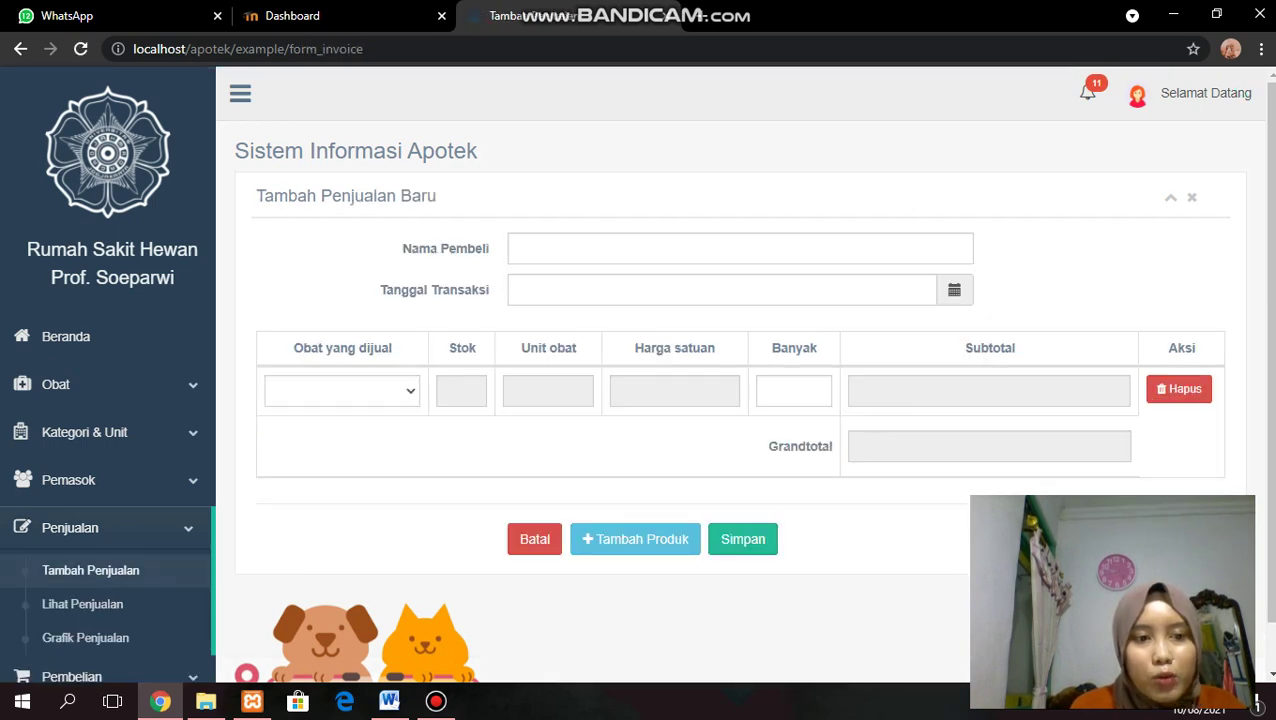
{"action": "left_click", "coordinate": [82, 604]}
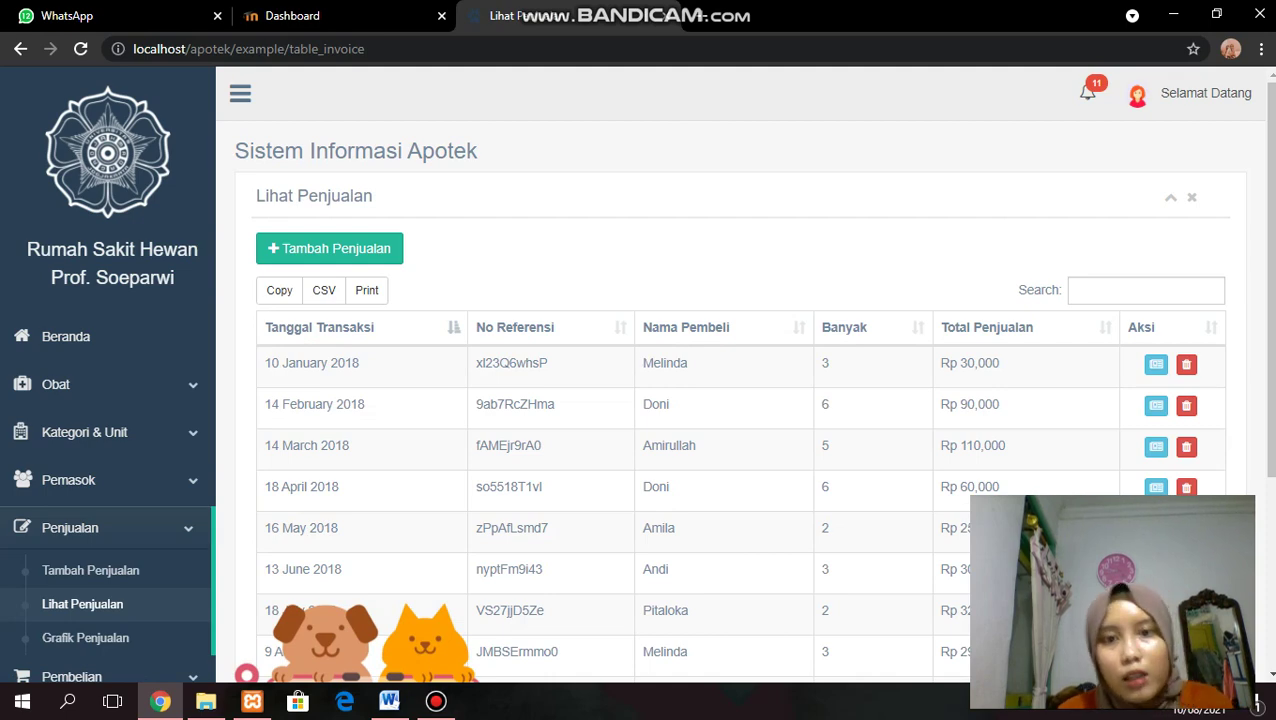
{"action": "scroll", "coordinate": [740, 450], "scroll_direction": "down", "scroll_amount": 2}
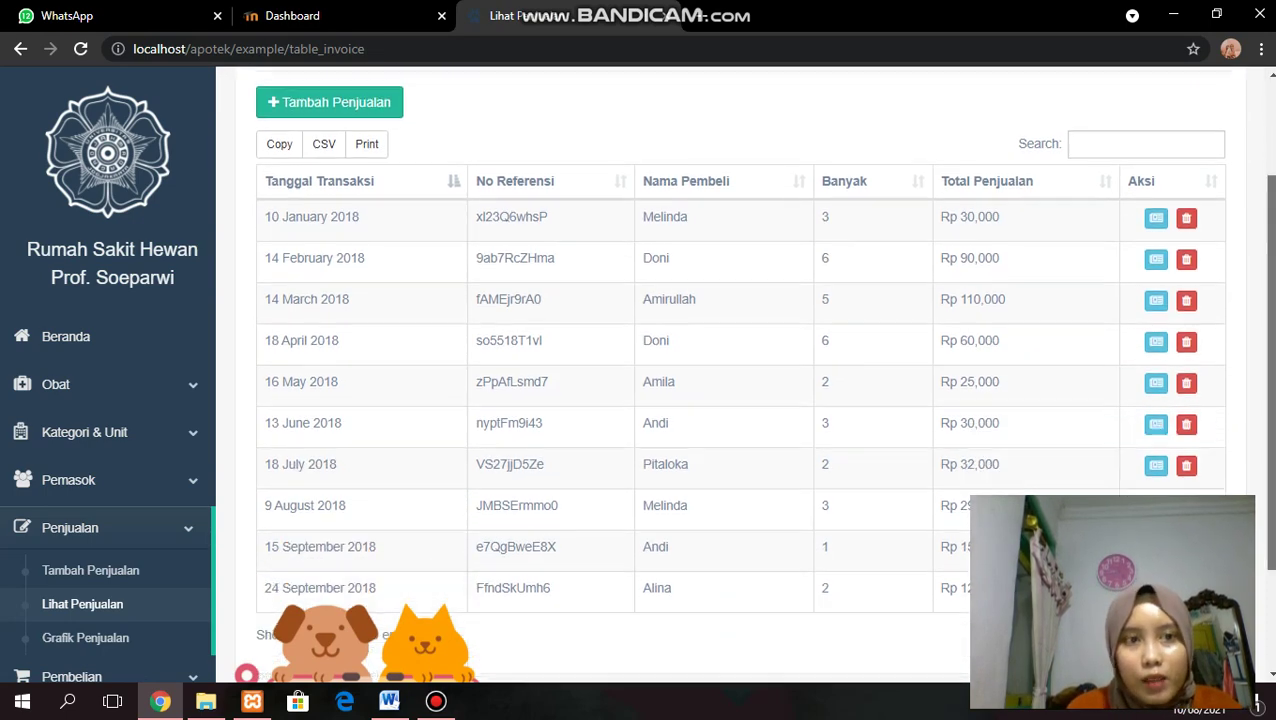
{"action": "scroll", "coordinate": [740, 450], "scroll_direction": "up", "scroll_amount": 2}
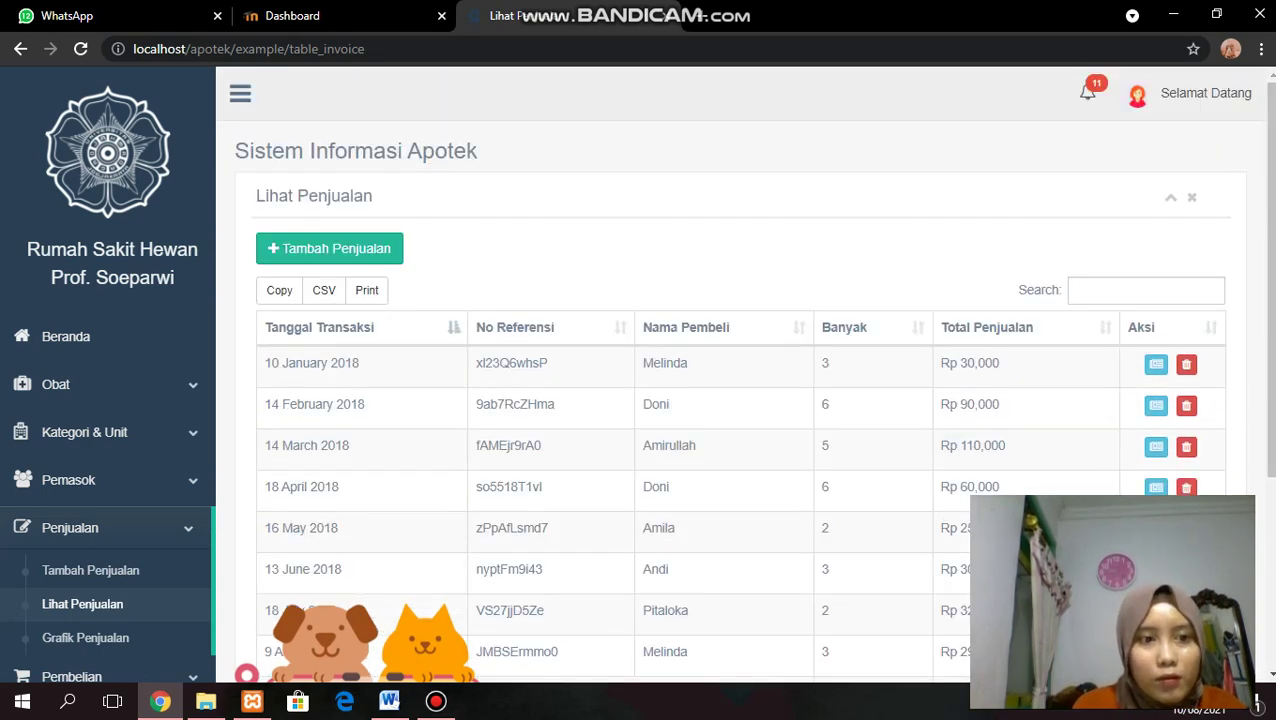
Return to the Beranda dashboard and view its summary totals and shortcut cards
{"action": "left_click", "coordinate": [66, 336]}
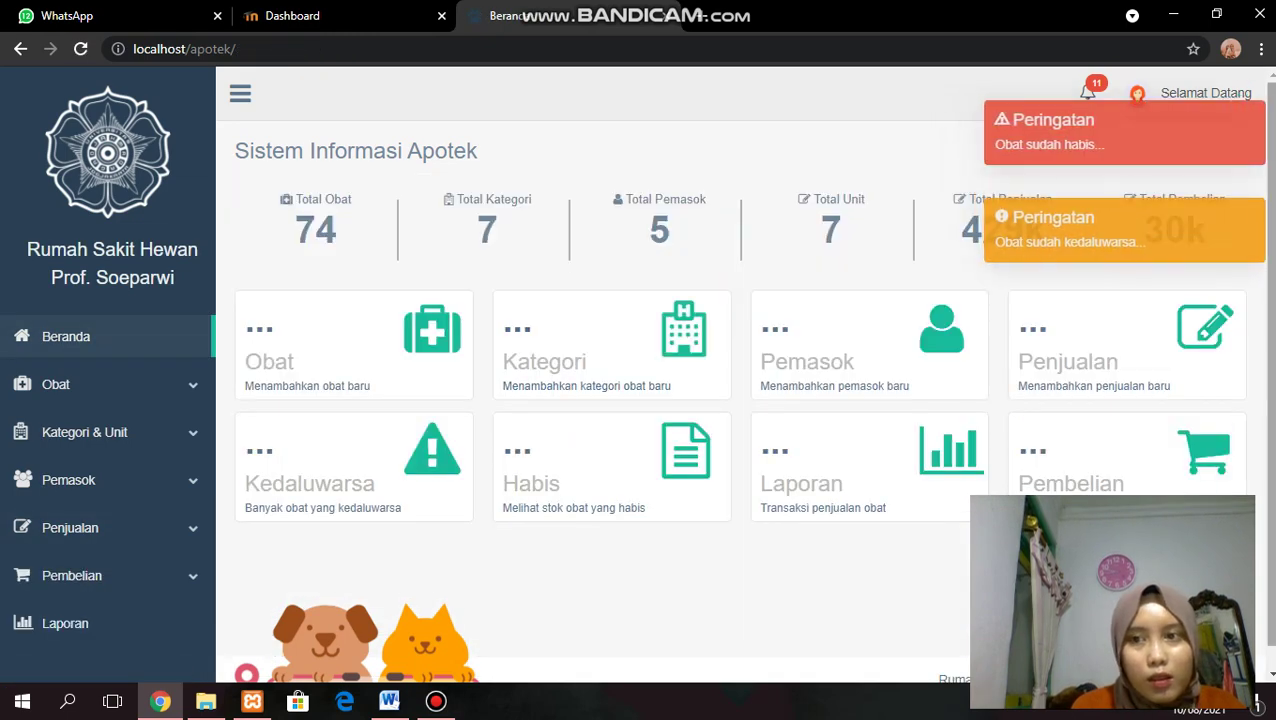
{"action": "scroll", "coordinate": [744, 373], "scroll_direction": "down", "scroll_amount": 1}
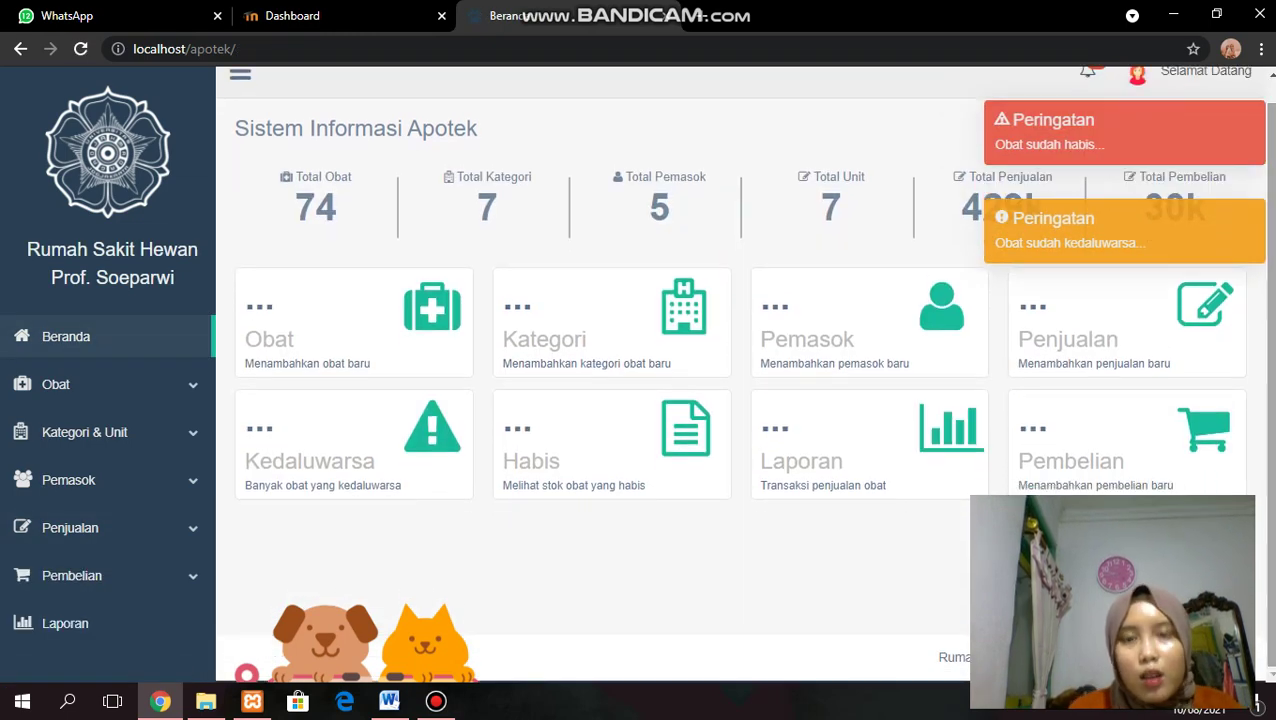